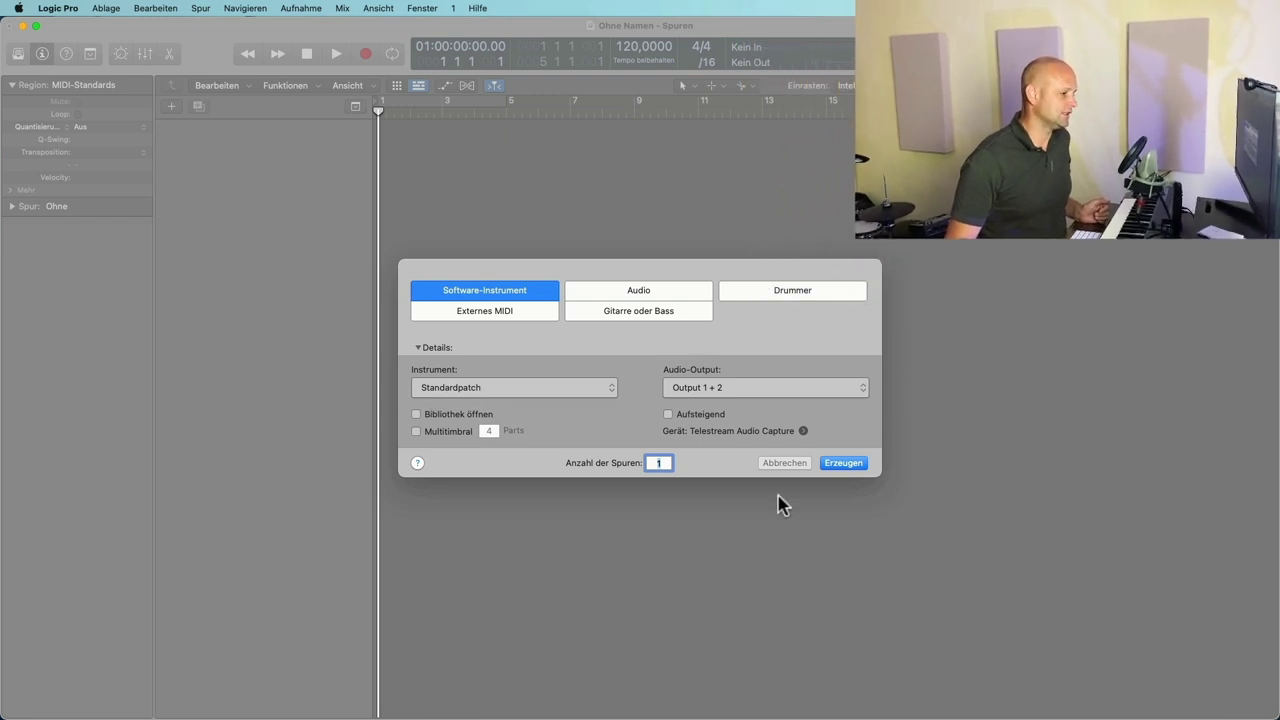
Create a software instrument track with the default patch and a second one with an empty channel strip
click(860, 463)
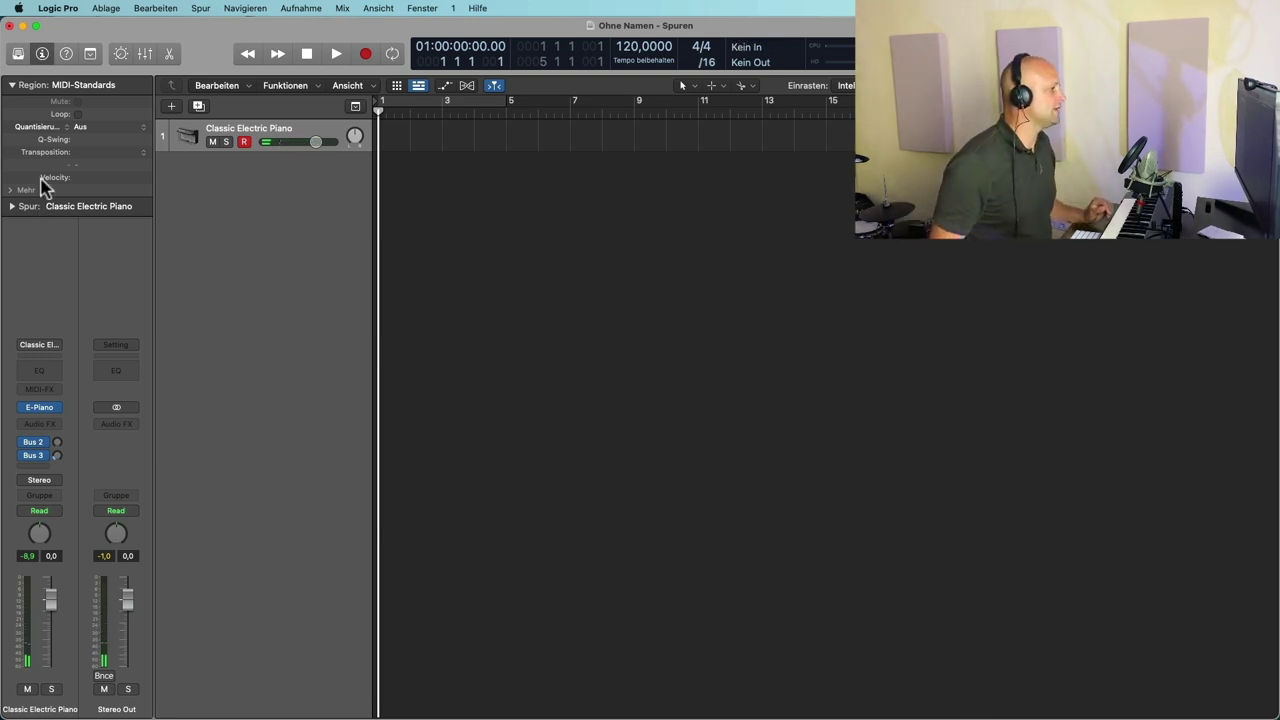
click(171, 106)
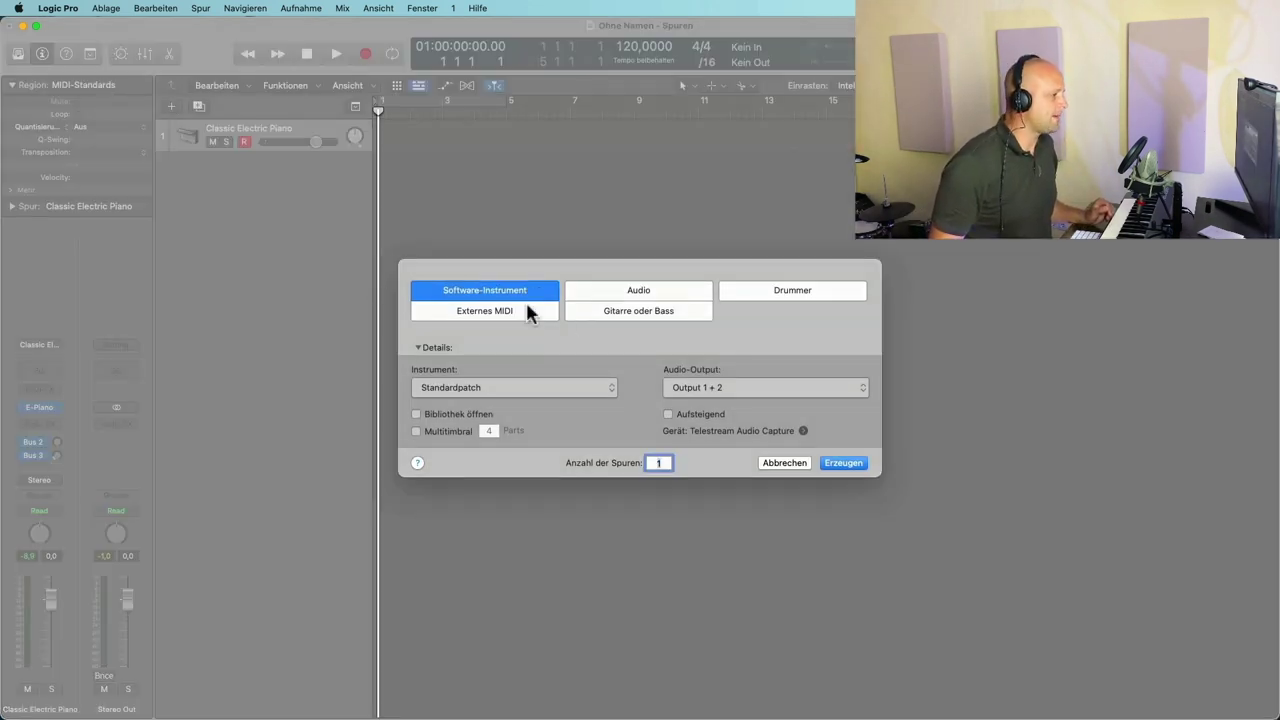
click(601, 389)
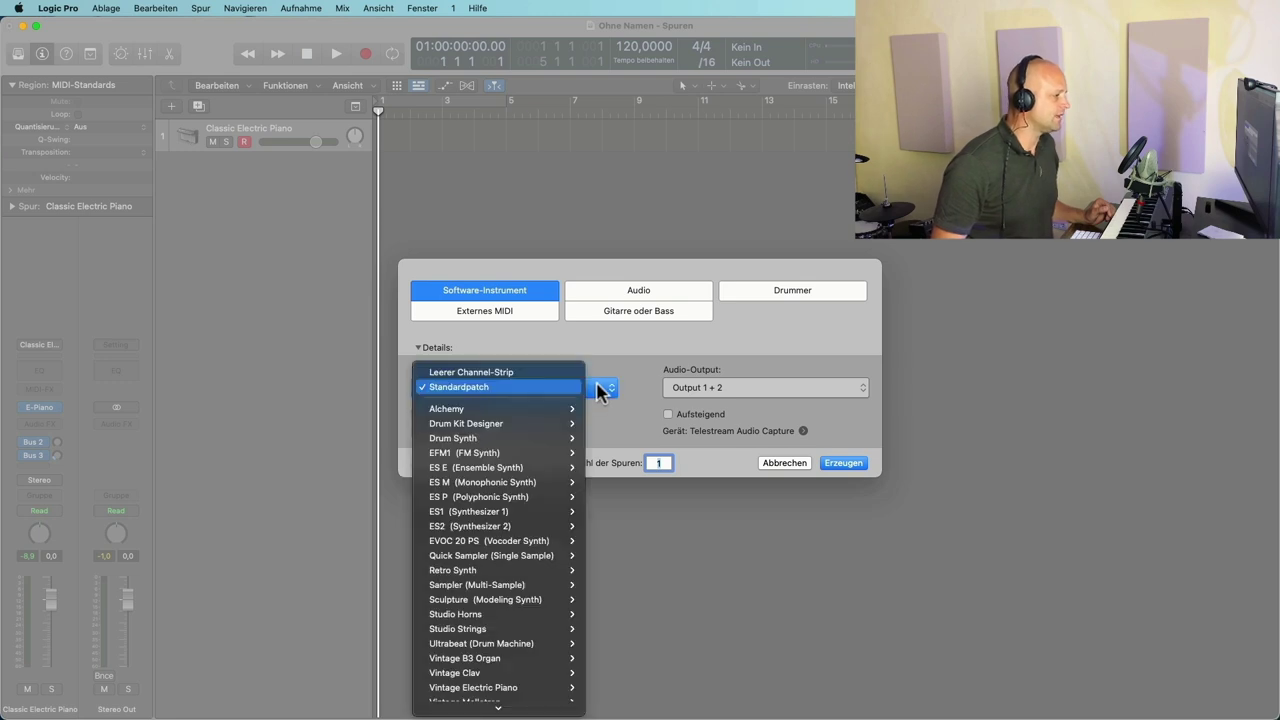
click(531, 378)
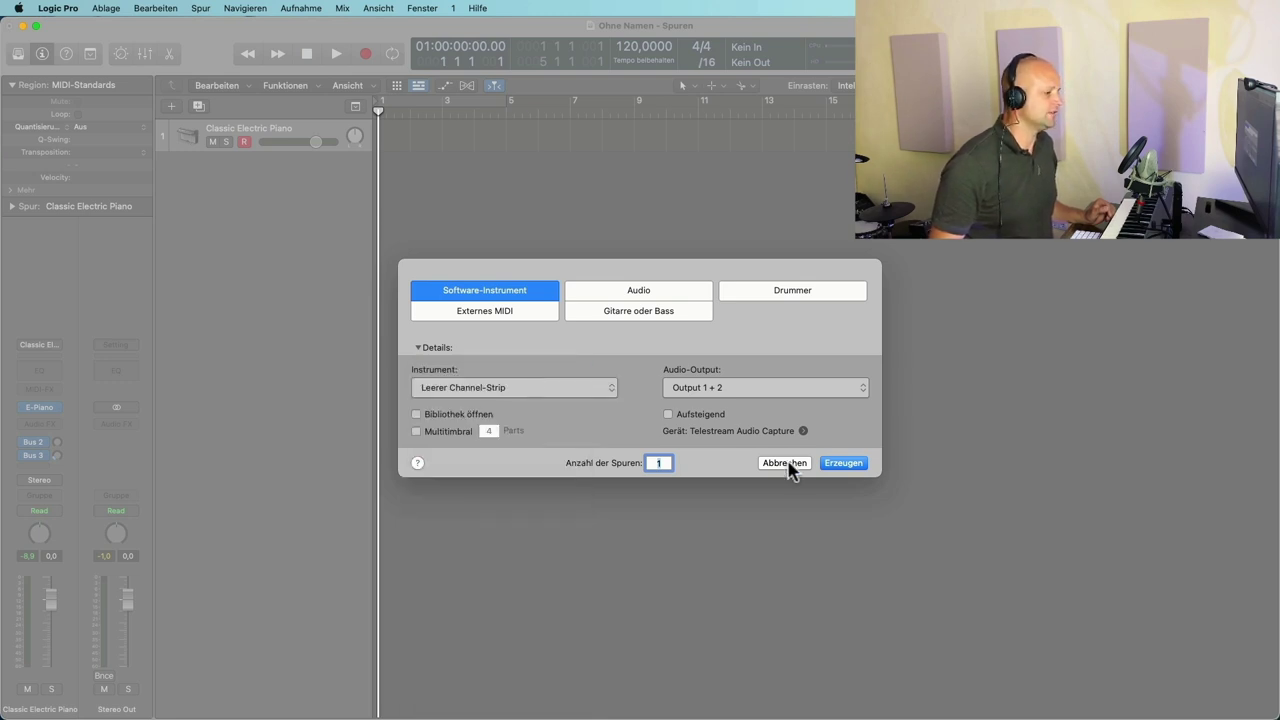
click(851, 463)
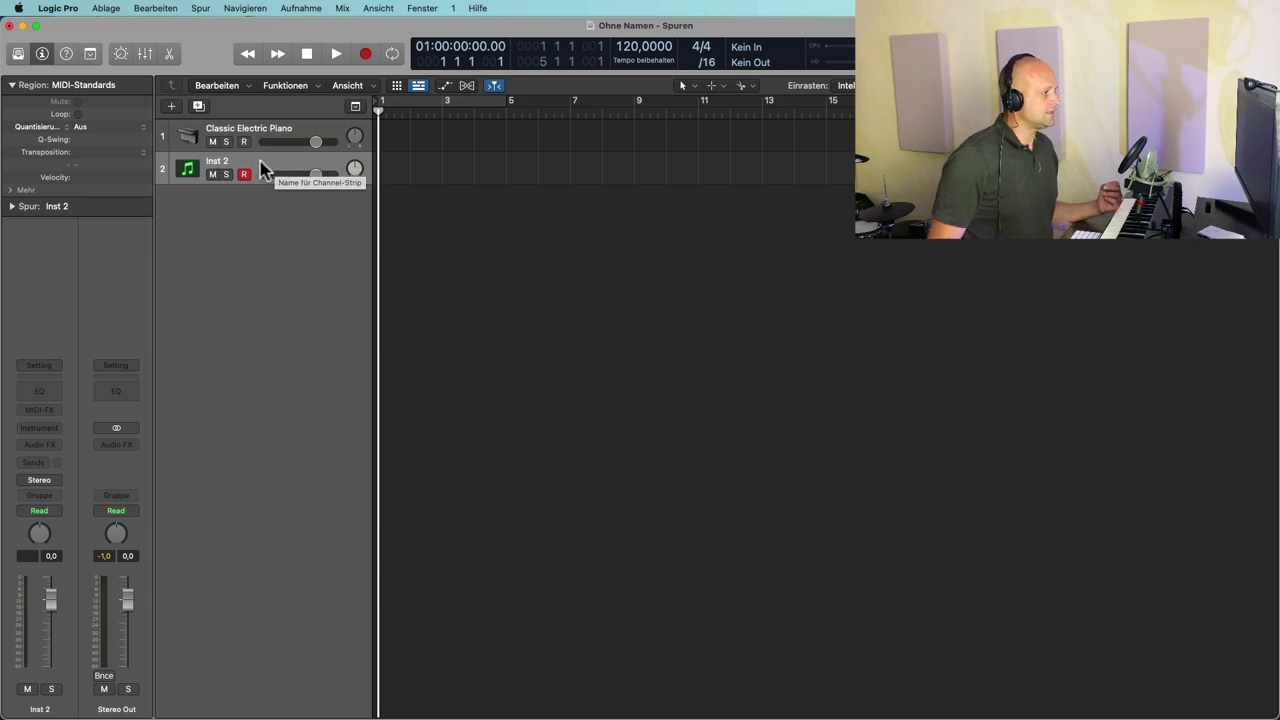
Add two more empty software instrument tracks and delete the Classic Electric Piano track
double_click(265, 236)
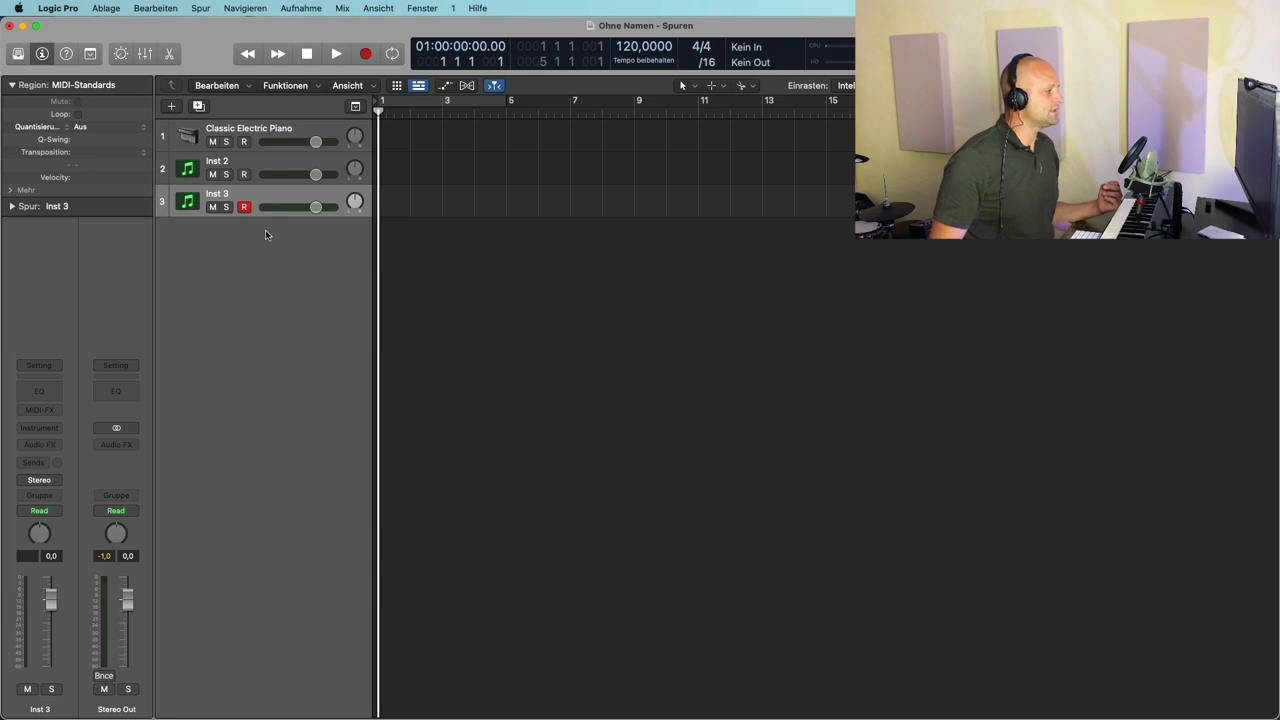
double_click(265, 235)
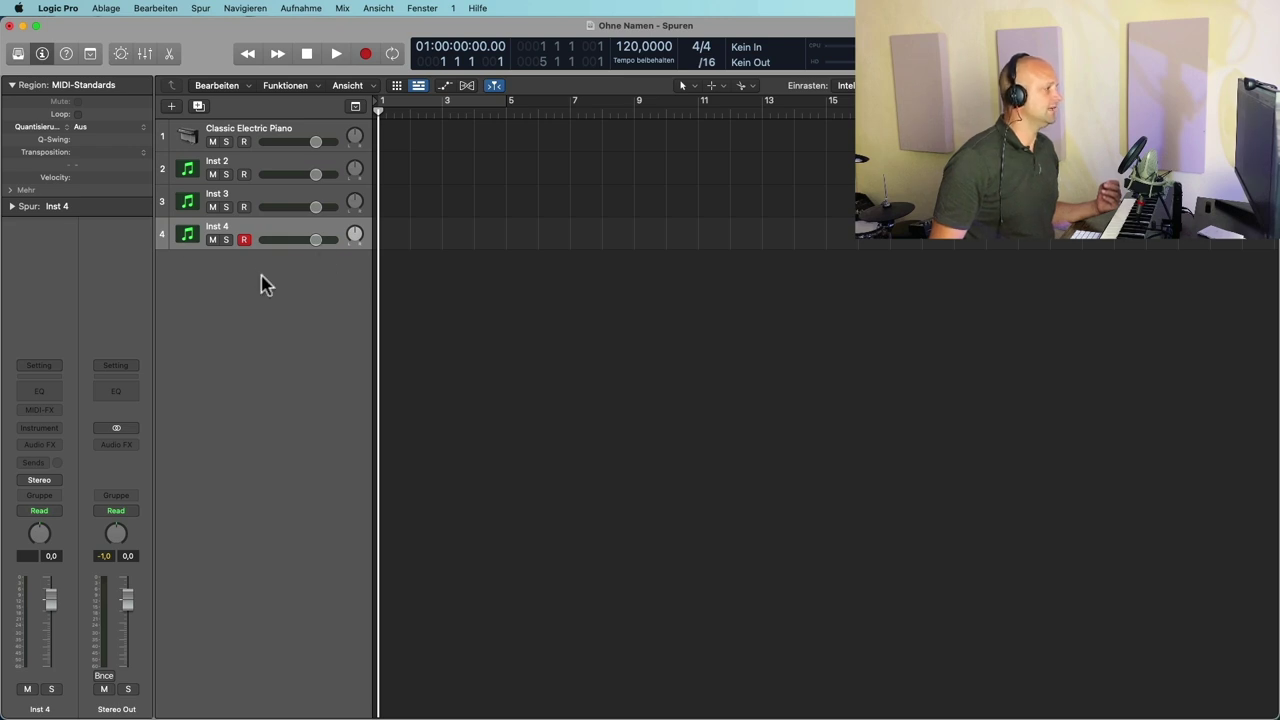
click(287, 132)
key(super+BackSpace)
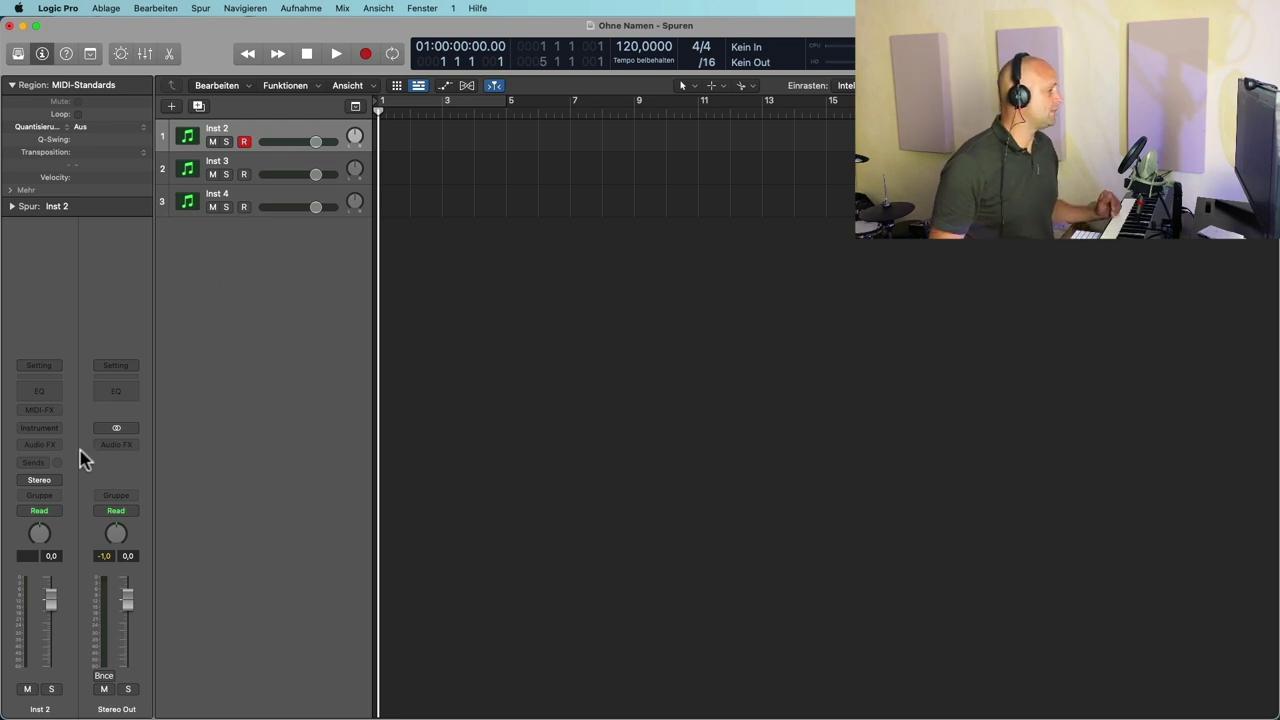
Load the Sampler in stereo on the first track with the factory acoustic piano preset Classical Piano
click(52, 430)
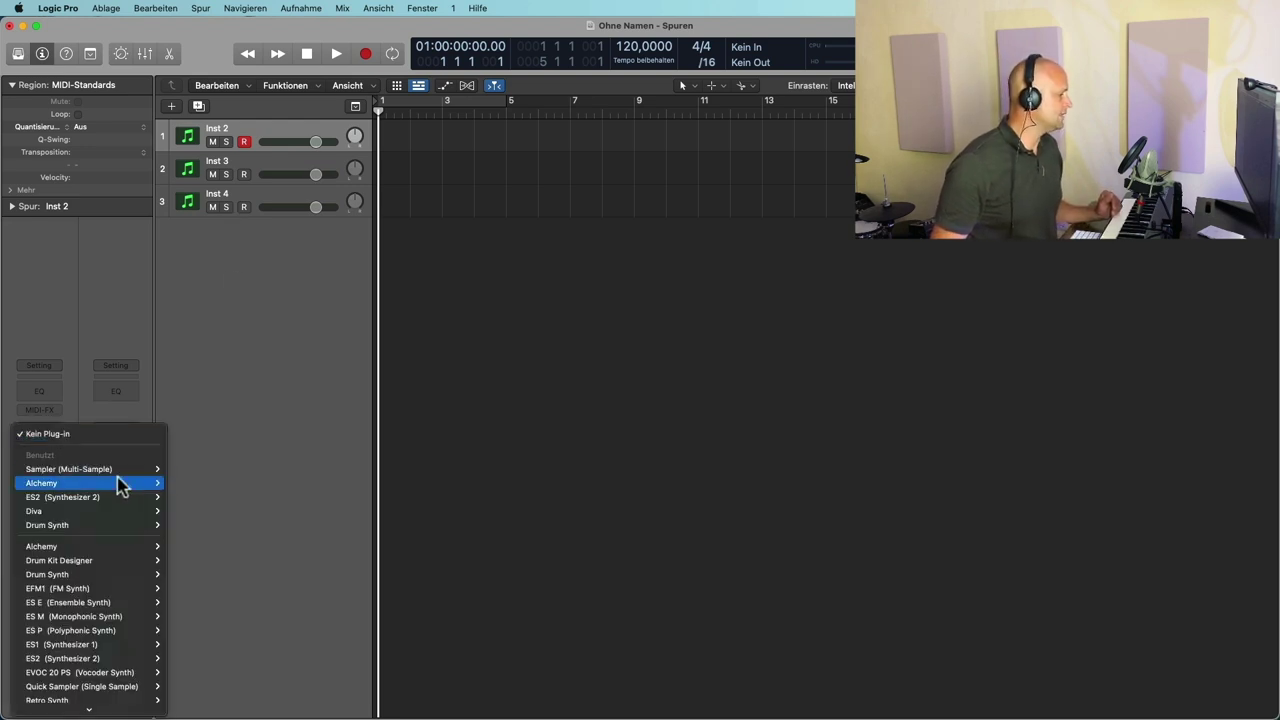
mouse_move(129, 469)
click(206, 484)
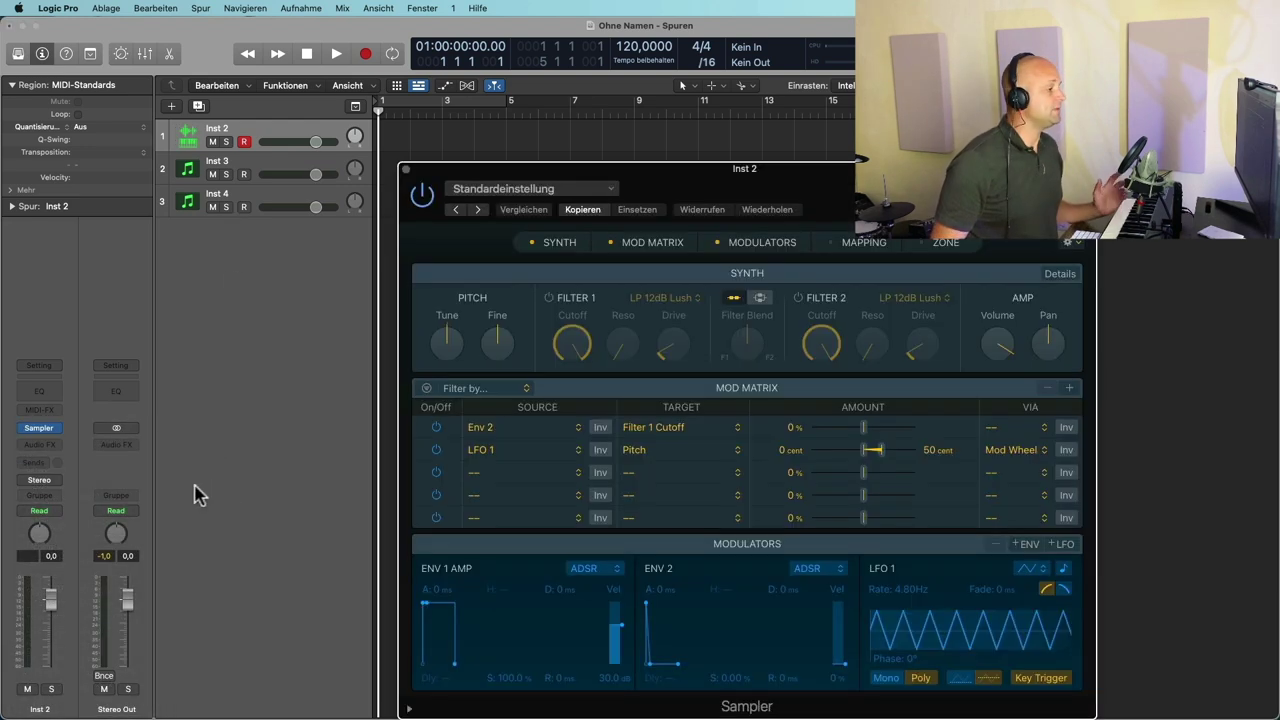
click(600, 189)
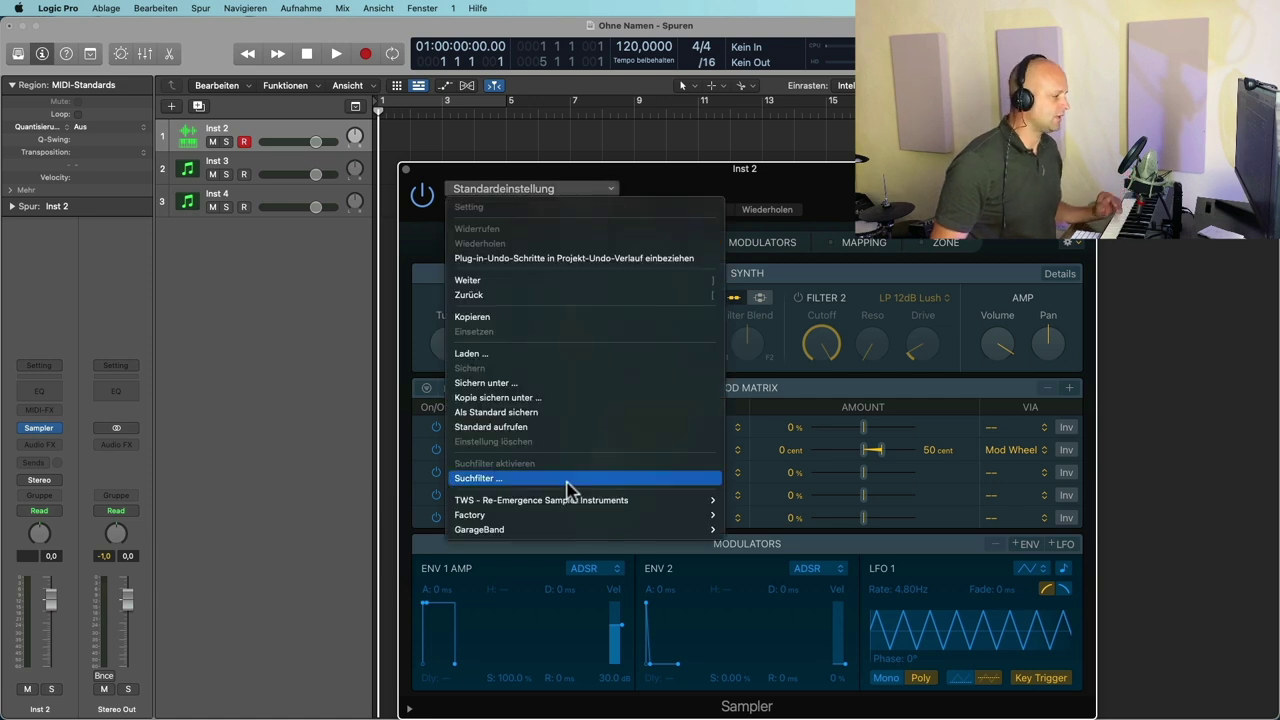
mouse_move(578, 518)
mouse_move(735, 522)
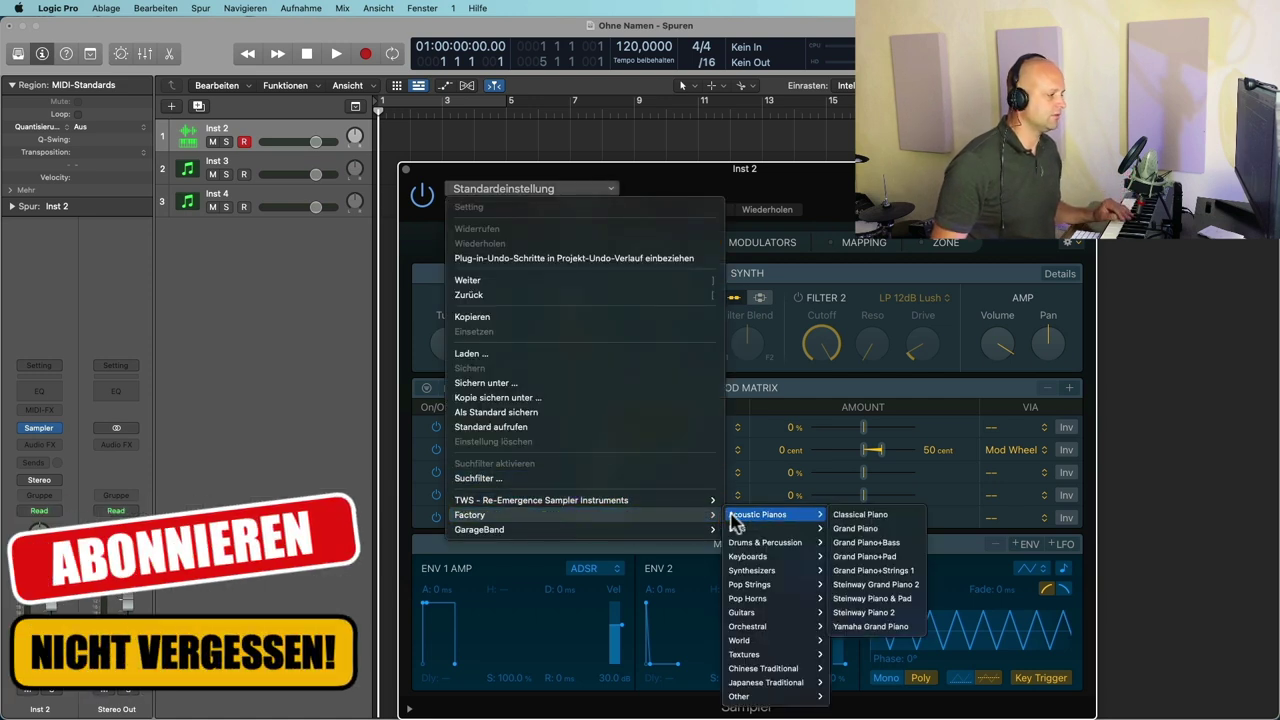
click(849, 516)
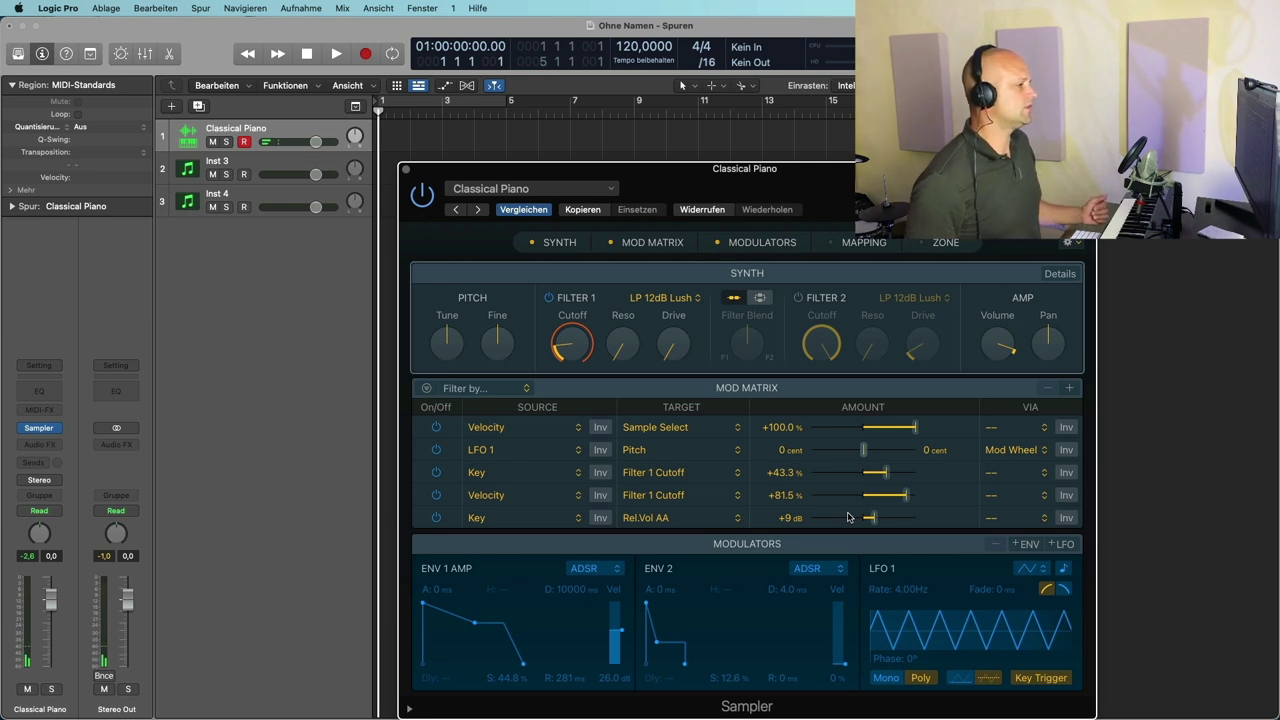
click(406, 170)
Load the ES2 synthesizer in stereo on the second track with the Synth Brass preset Bright Saw Brass
click(315, 165)
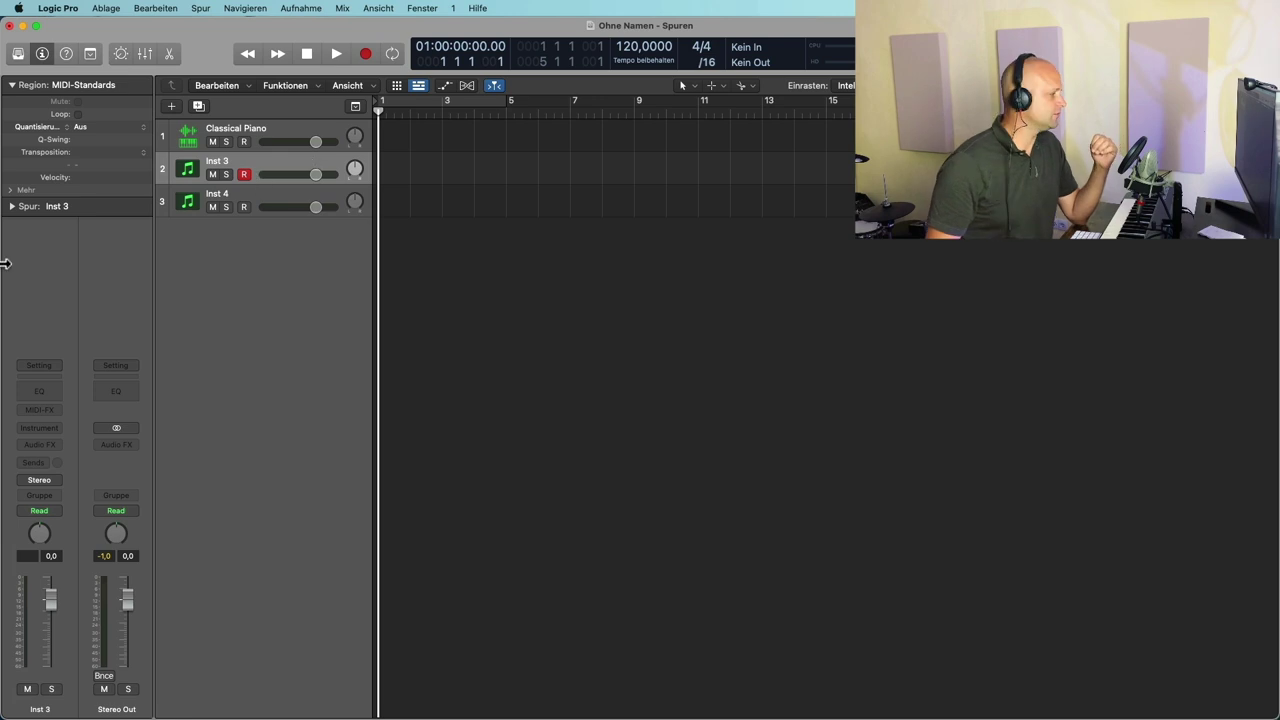
click(55, 432)
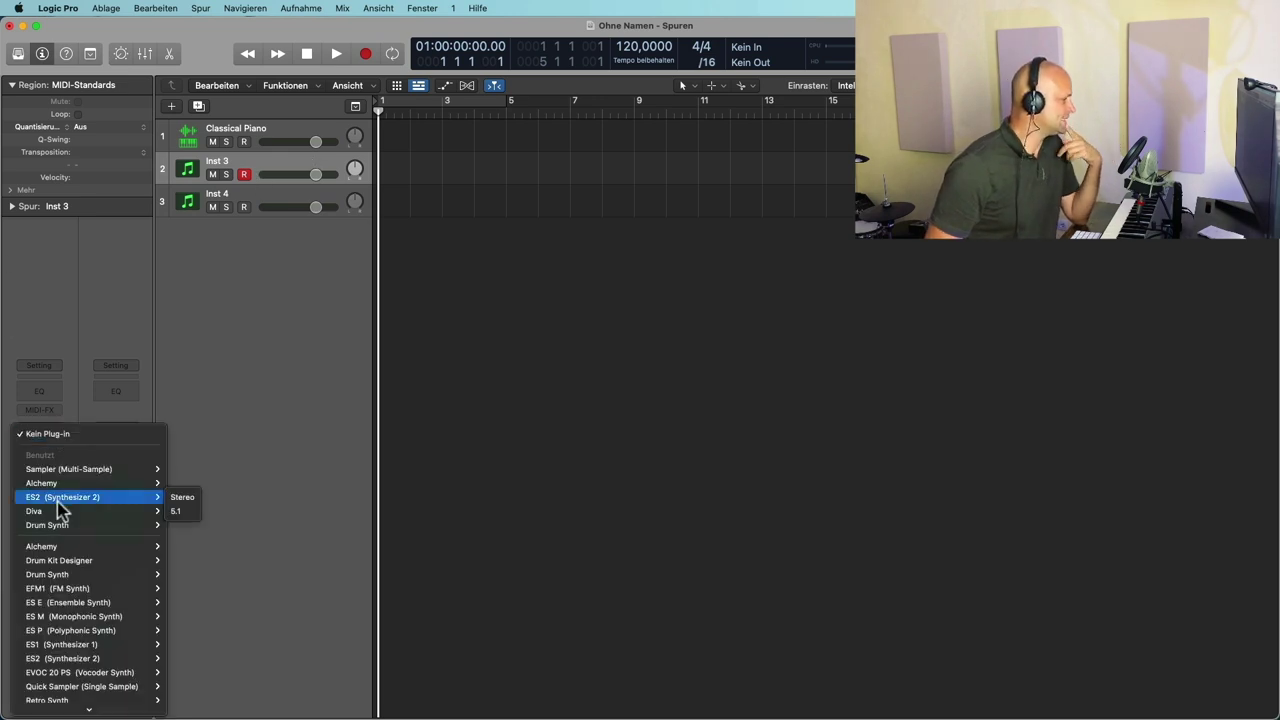
mouse_move(70, 474)
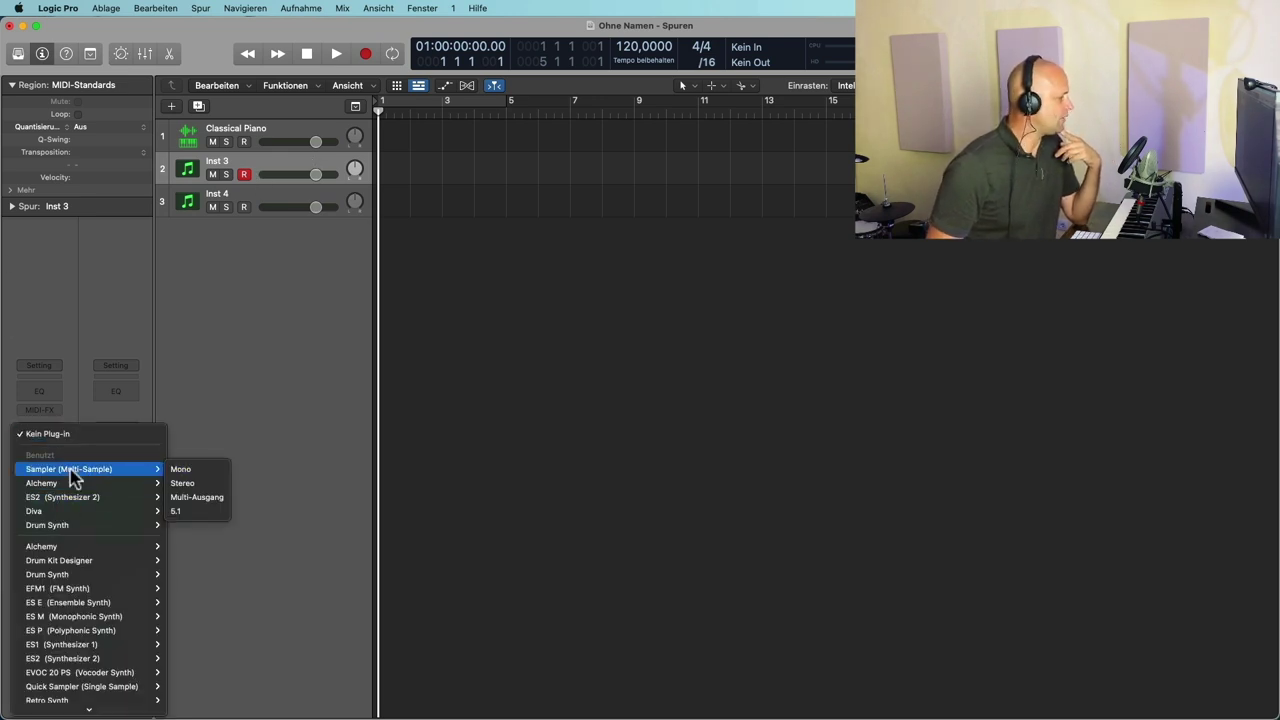
click(181, 499)
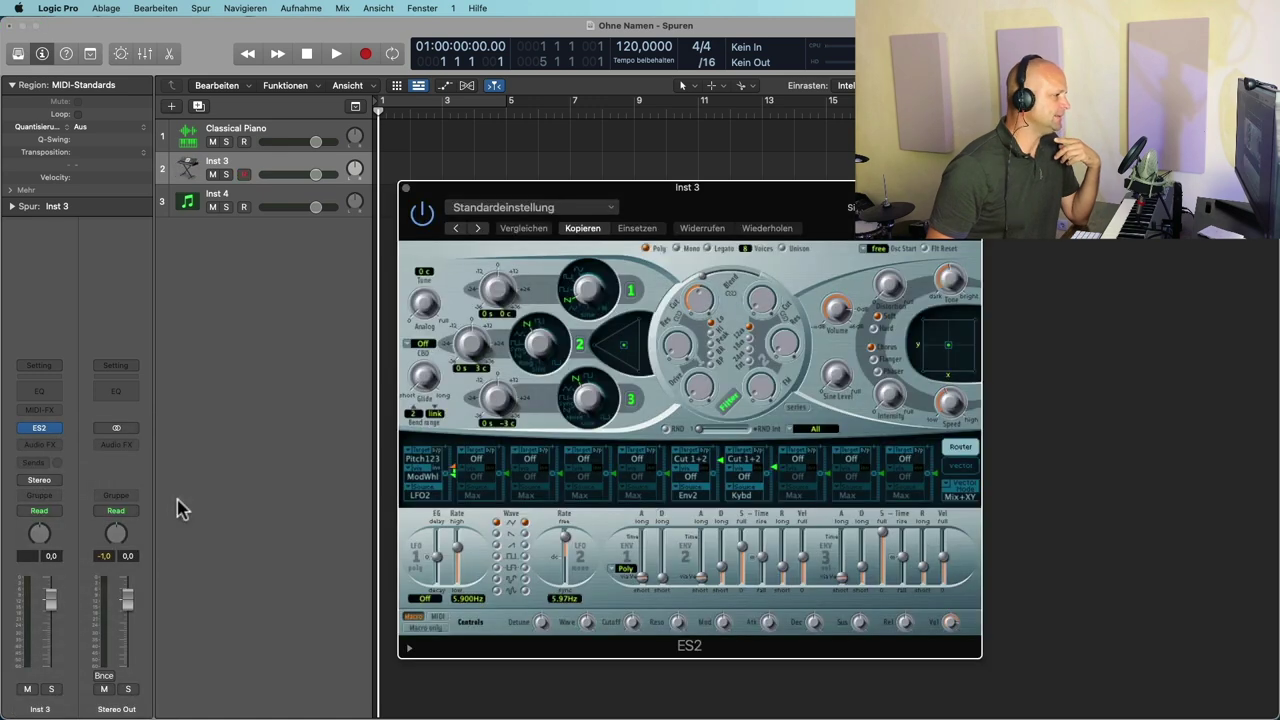
click(596, 207)
mouse_move(618, 541)
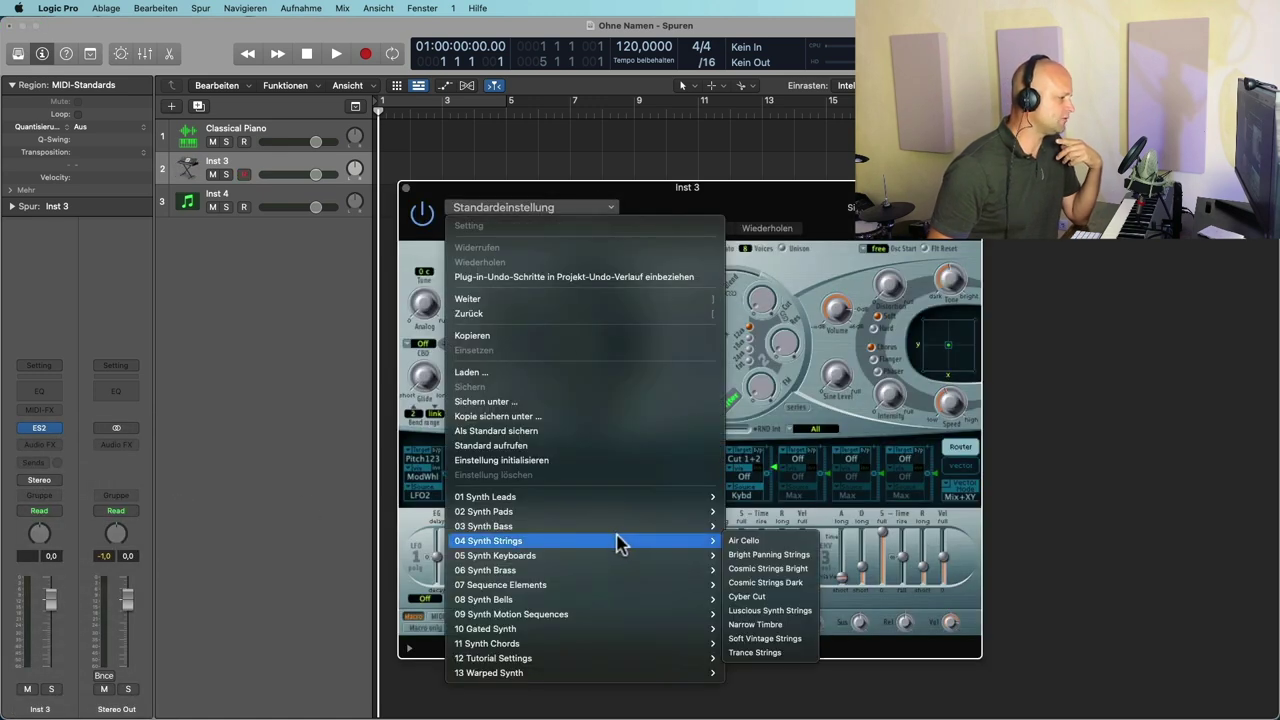
mouse_move(587, 575)
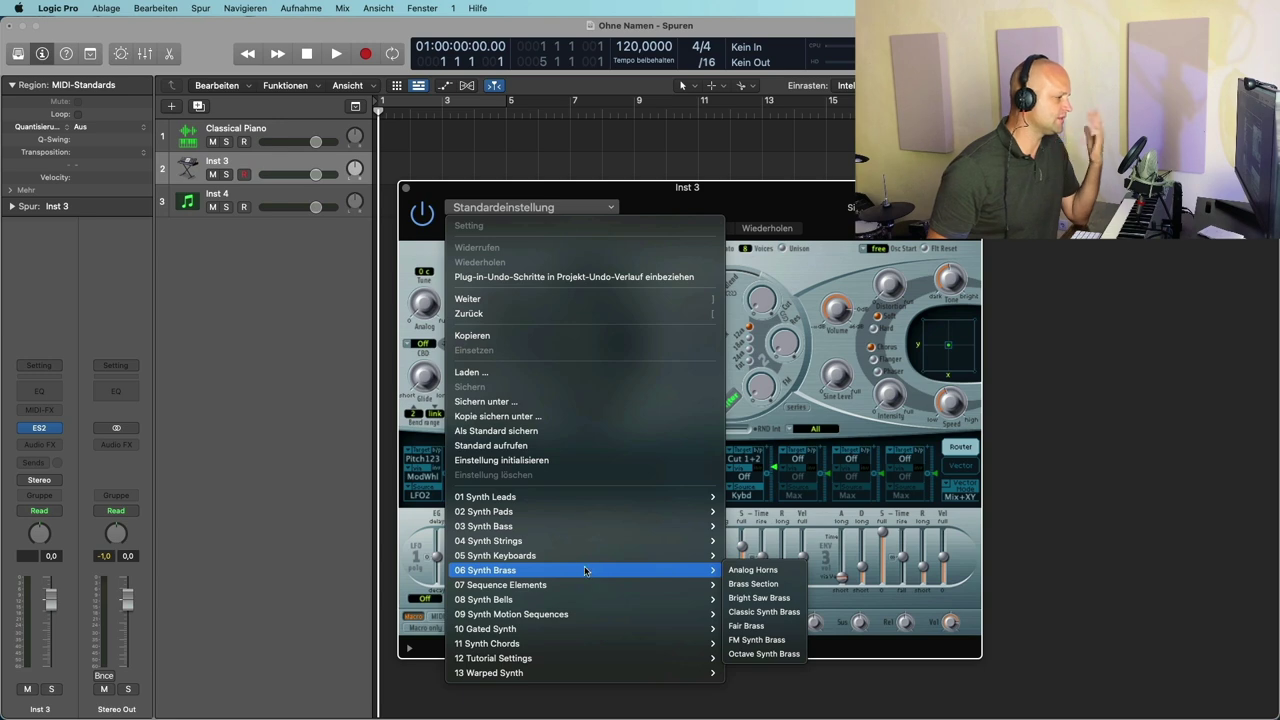
click(758, 598)
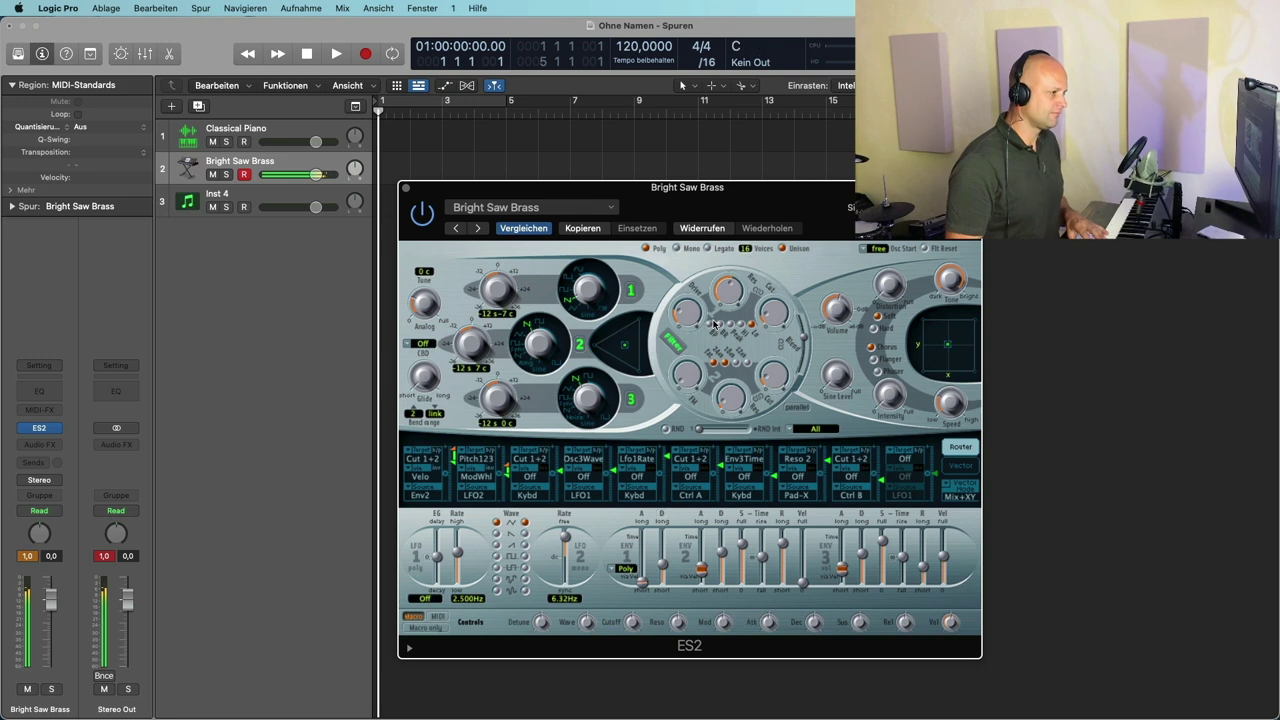
drag(727, 288, 726, 332)
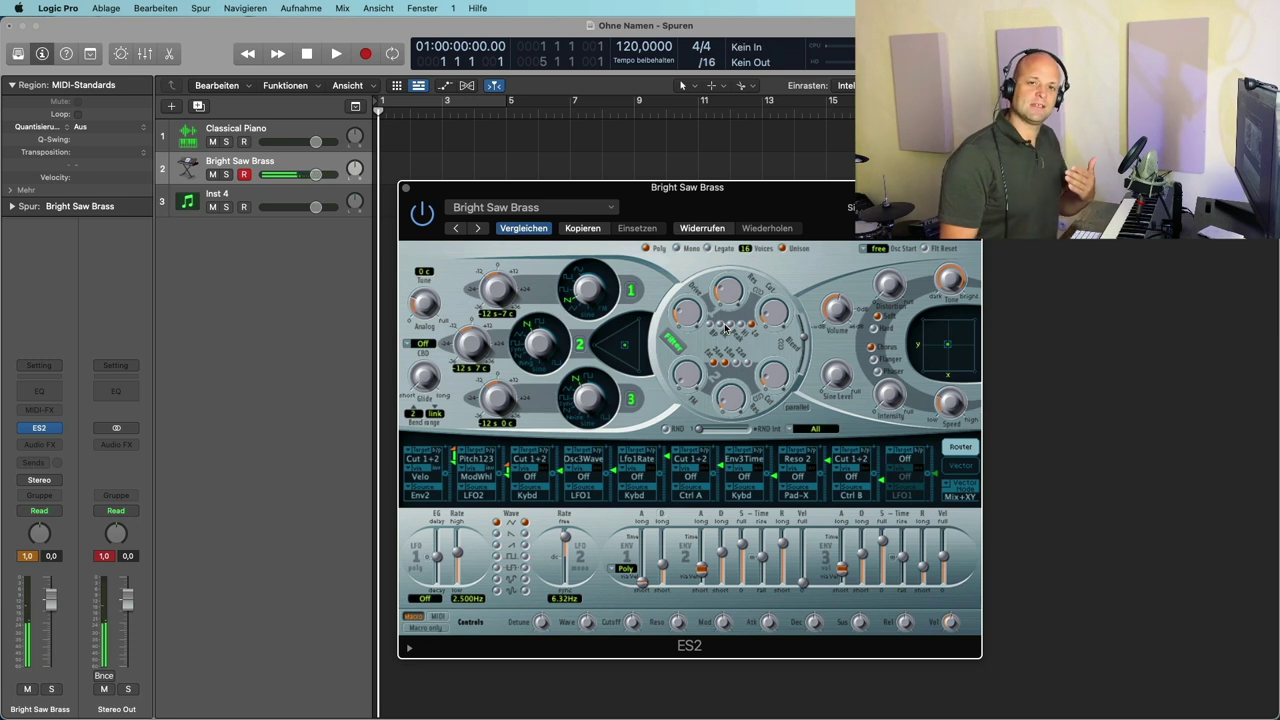
click(732, 298)
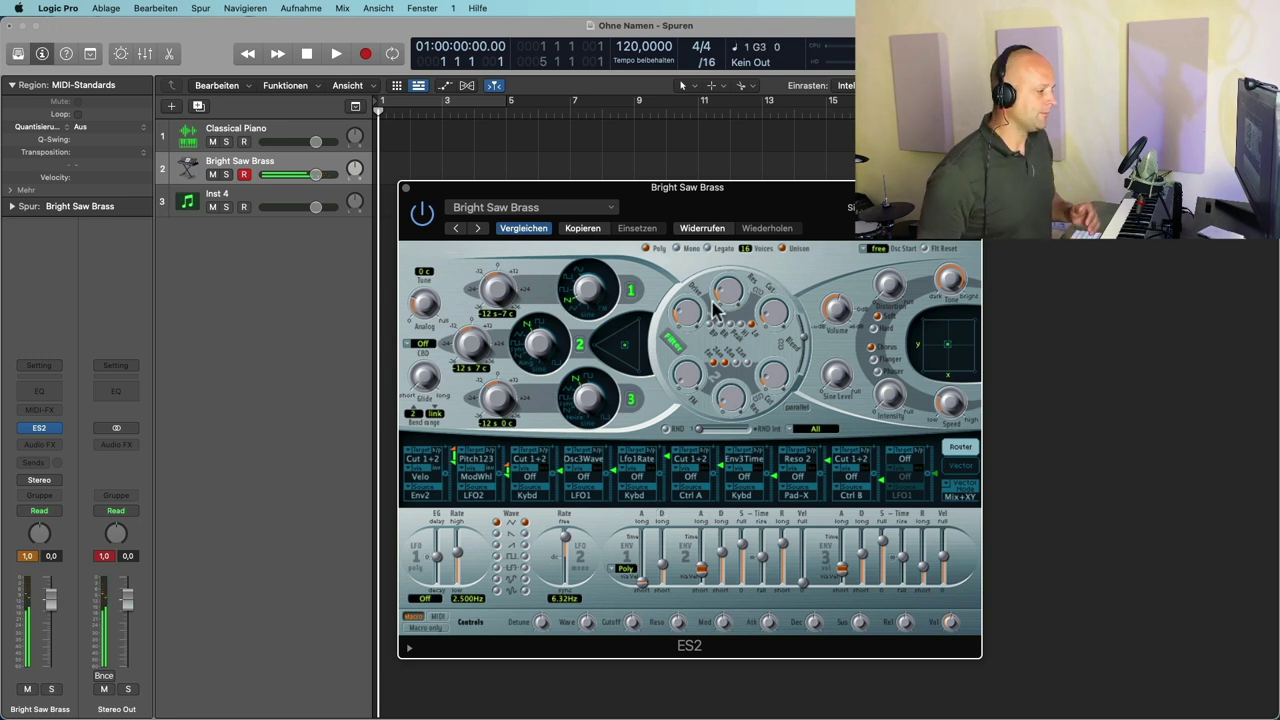
drag(922, 564, 925, 559)
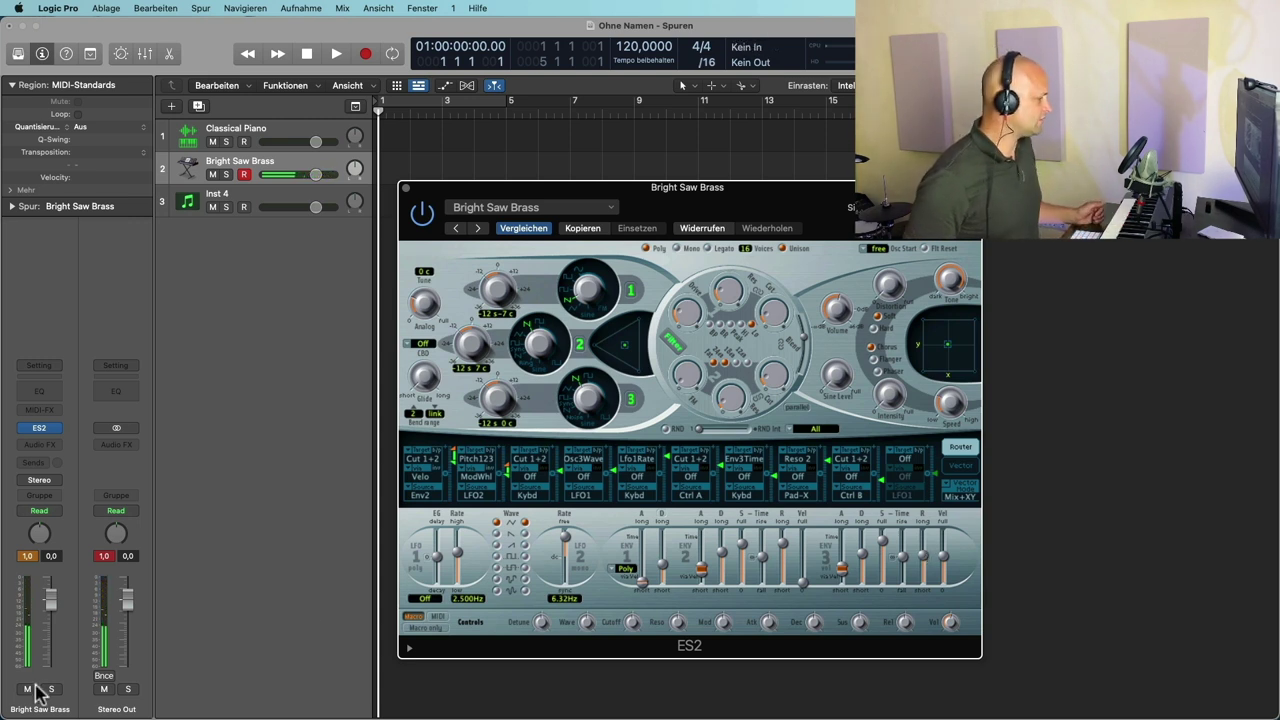
Lower the Bright Saw Brass track's volume to about -5.8 dB, reset its peak display and close the synthesizer
drag(50, 601, 53, 636)
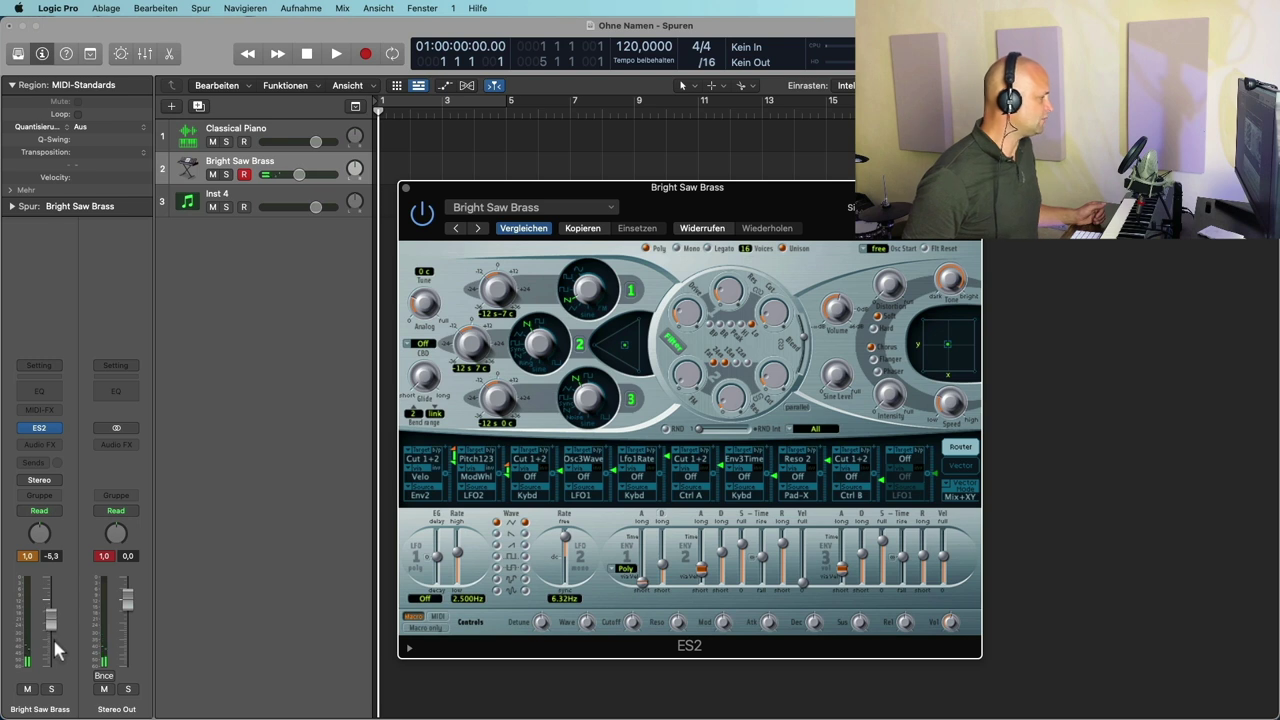
click(29, 557)
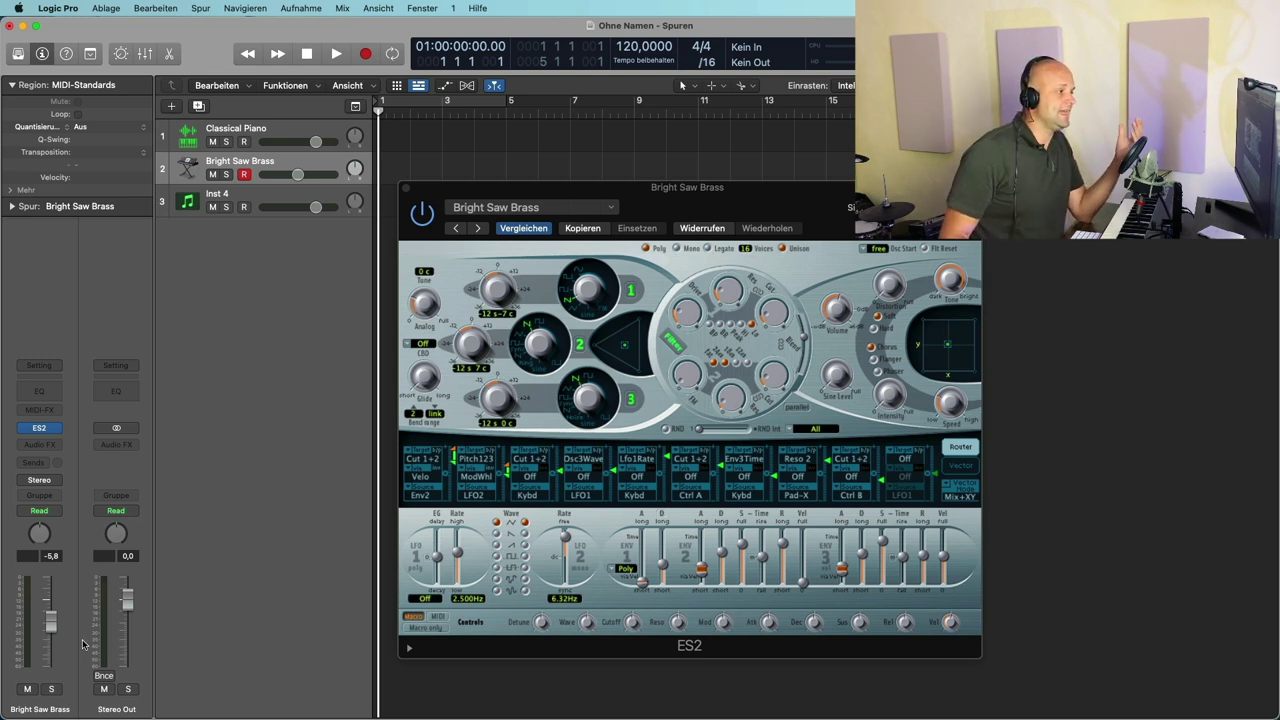
click(405, 187)
Load the Alchemy synthesizer as the instrument on the third track
click(340, 200)
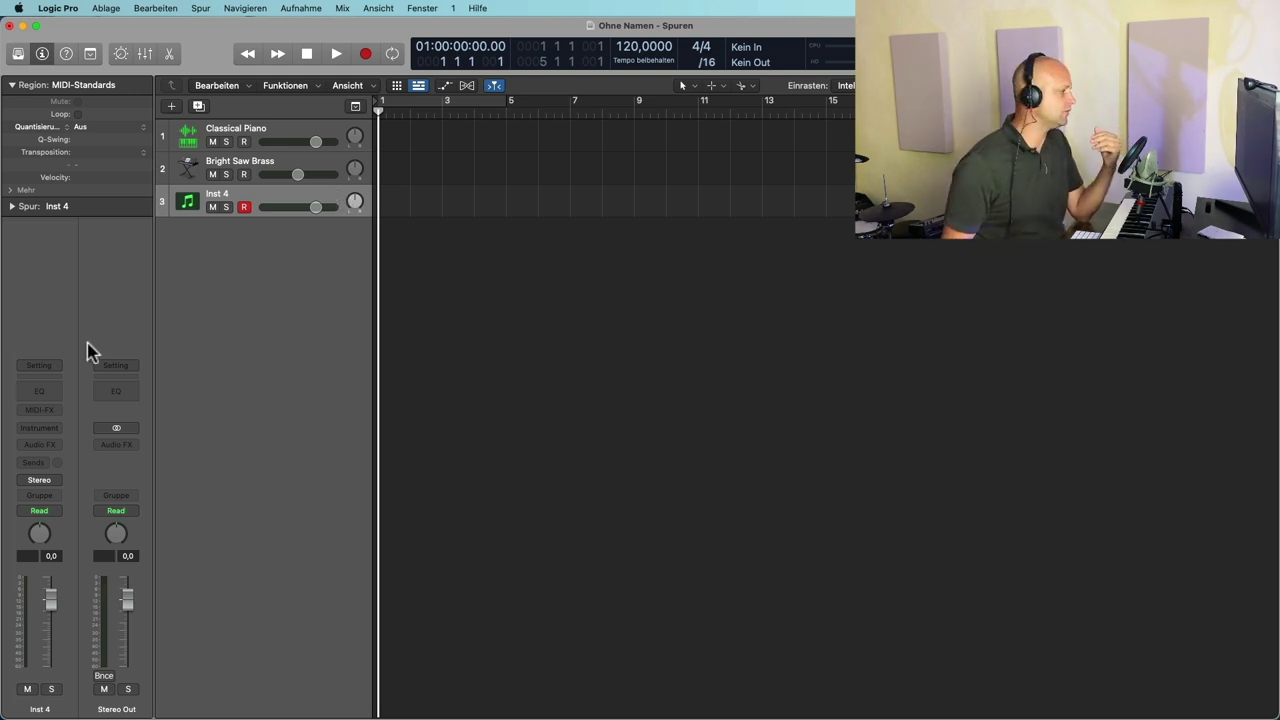
click(54, 429)
mouse_move(94, 497)
click(183, 497)
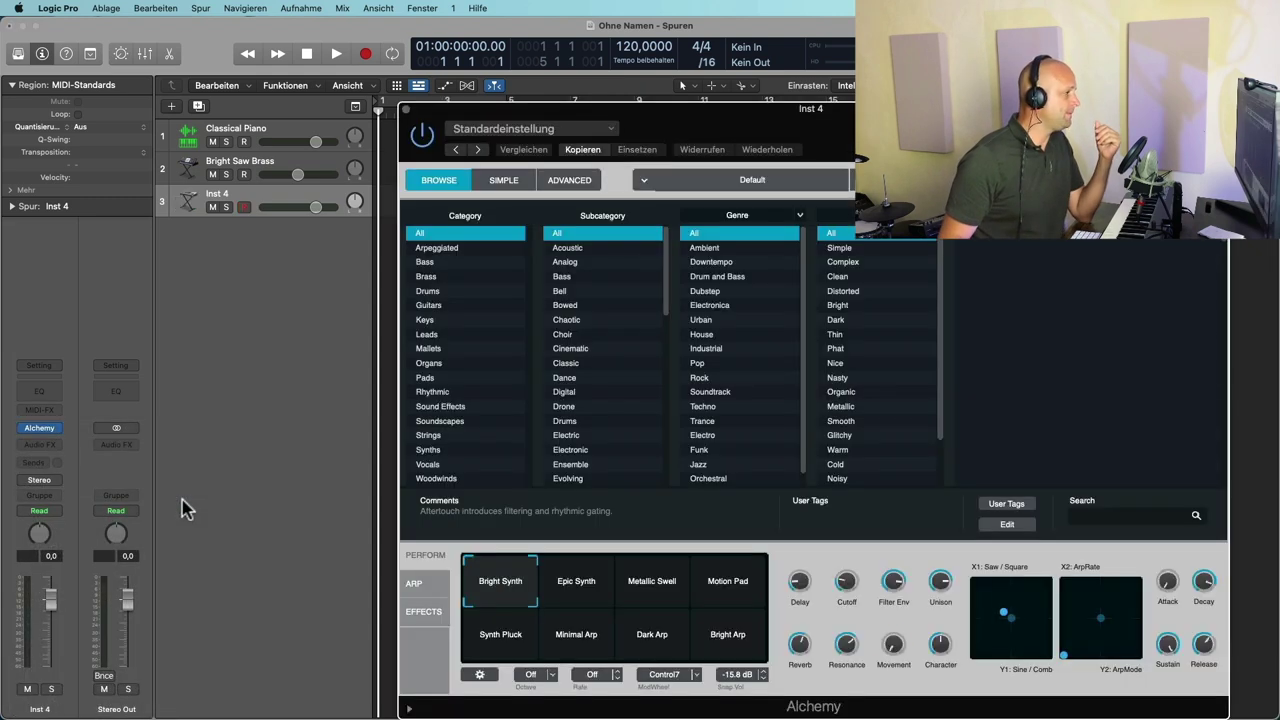
Filter Alchemy's presets to Arpeggiated, audition 1970s Analog Arp and load 80s Pop Synth Arpeggiator
click(465, 249)
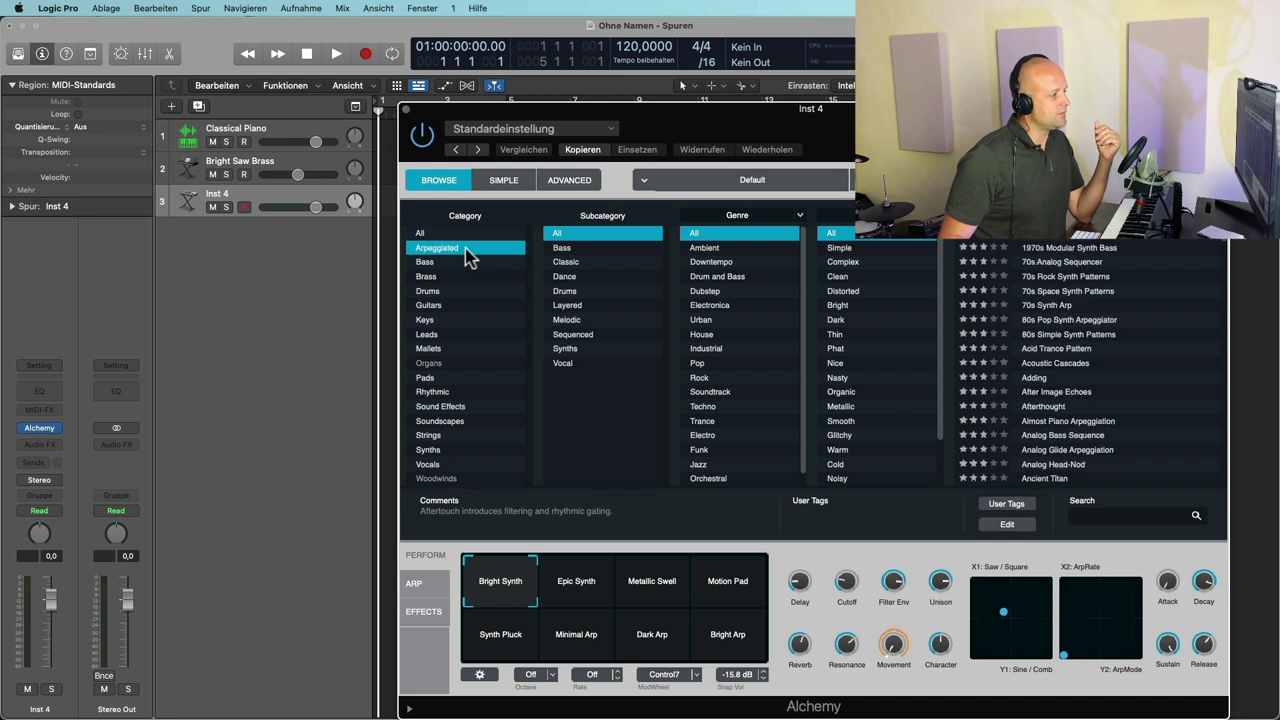
drag(979, 104, 812, 104)
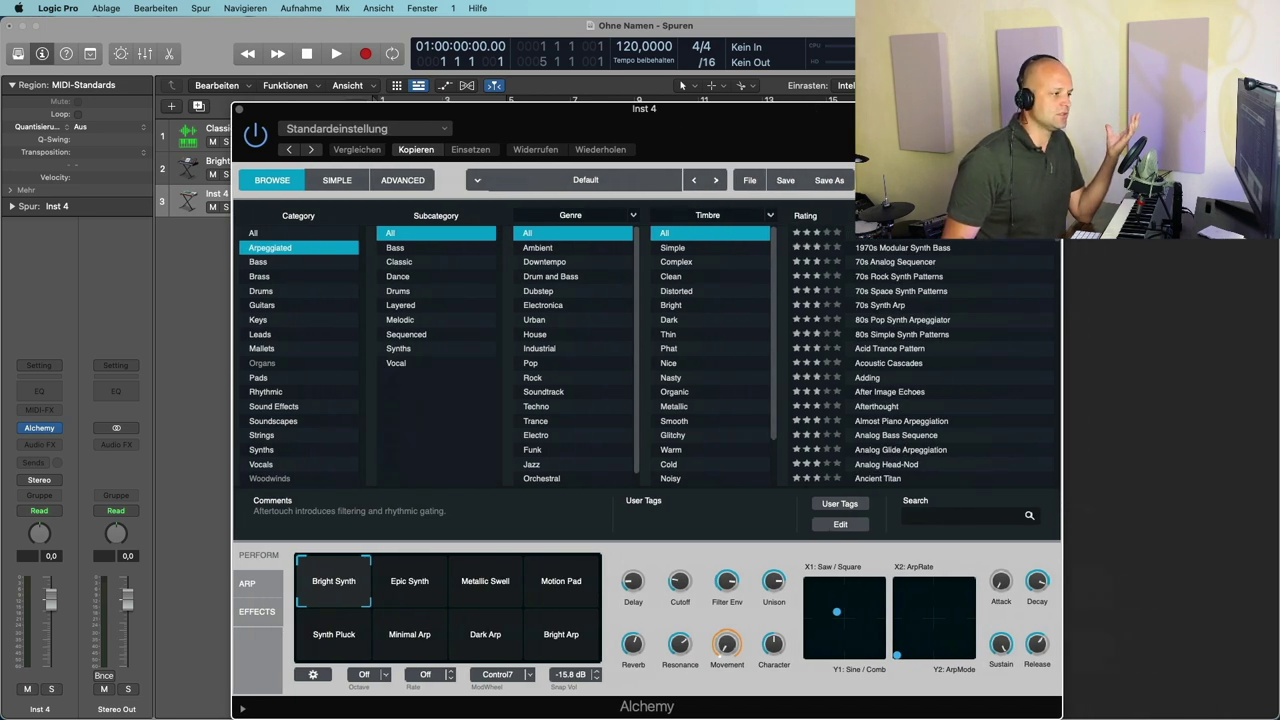
click(955, 236)
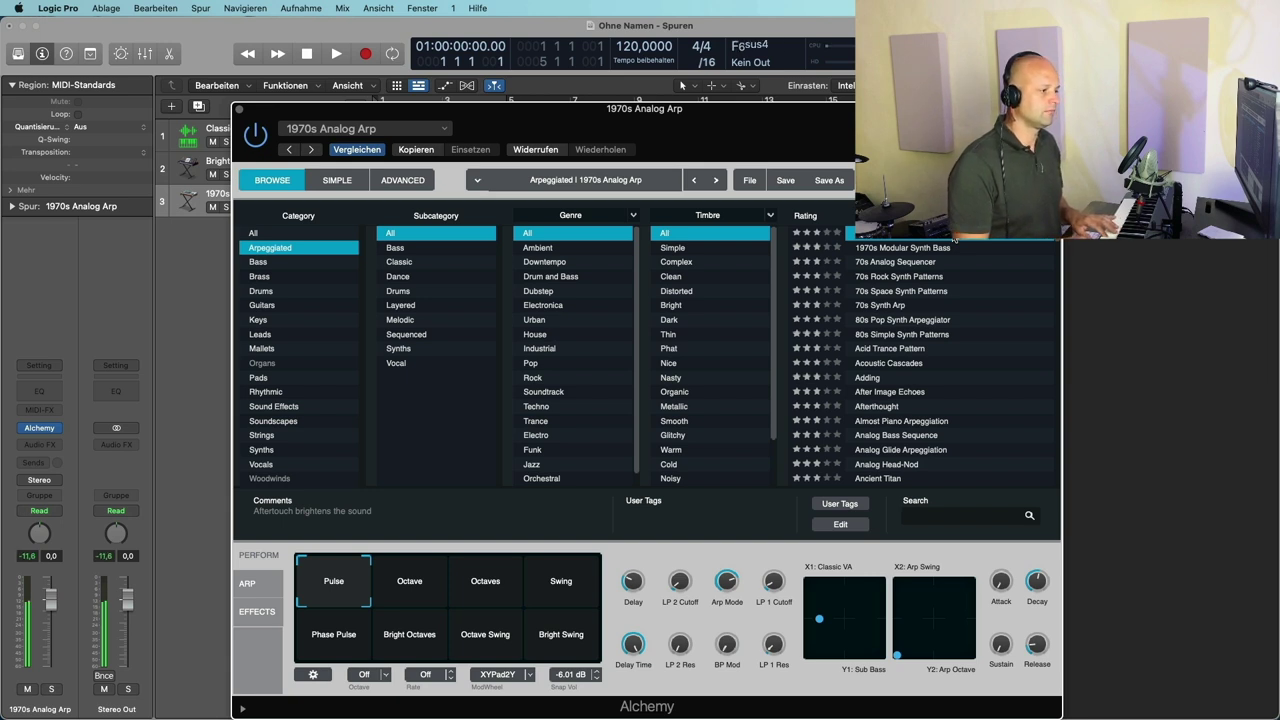
click(978, 326)
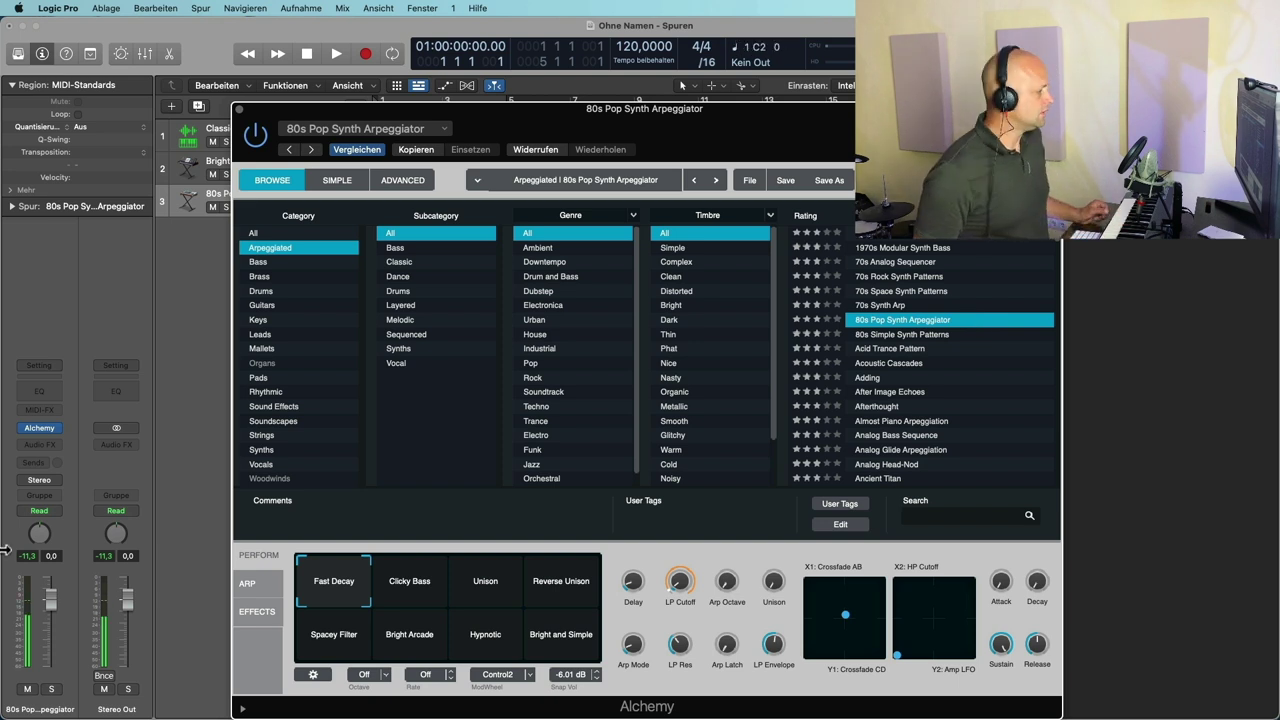
Insert a stereo ChromaVerb on the arpeggiator track and set its room type to Synth Hall
click(40, 444)
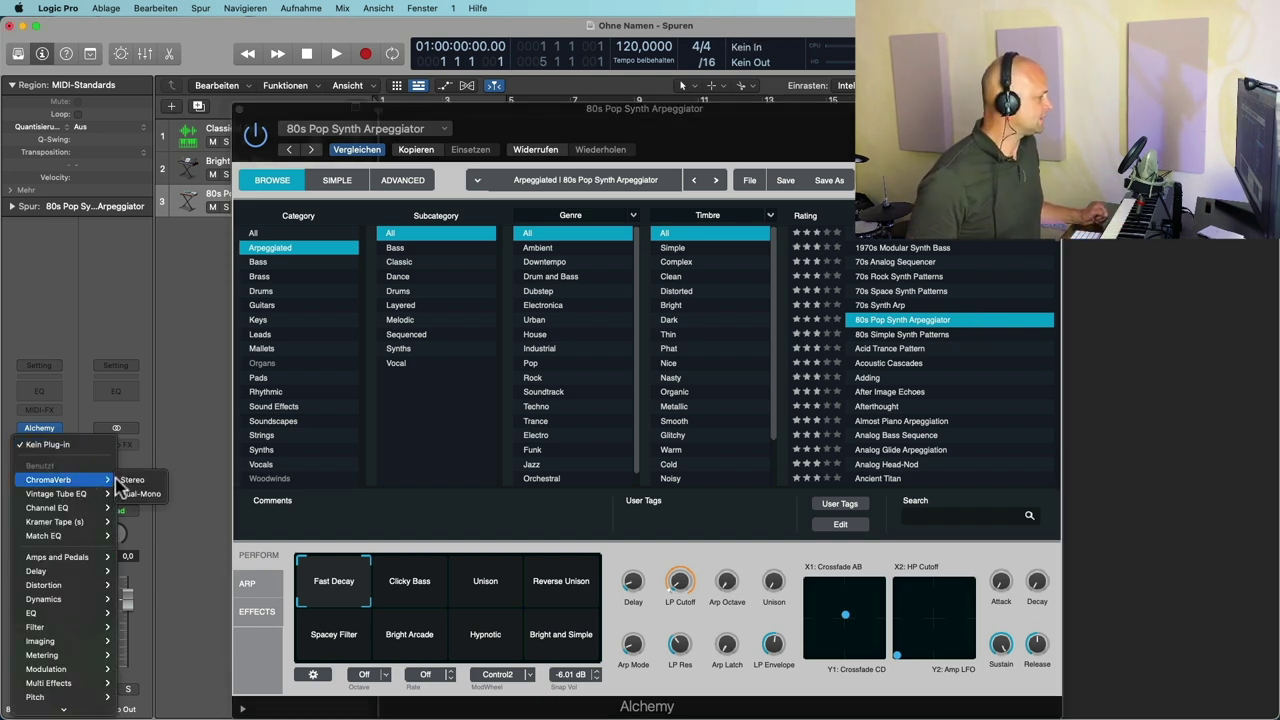
click(130, 481)
click(716, 258)
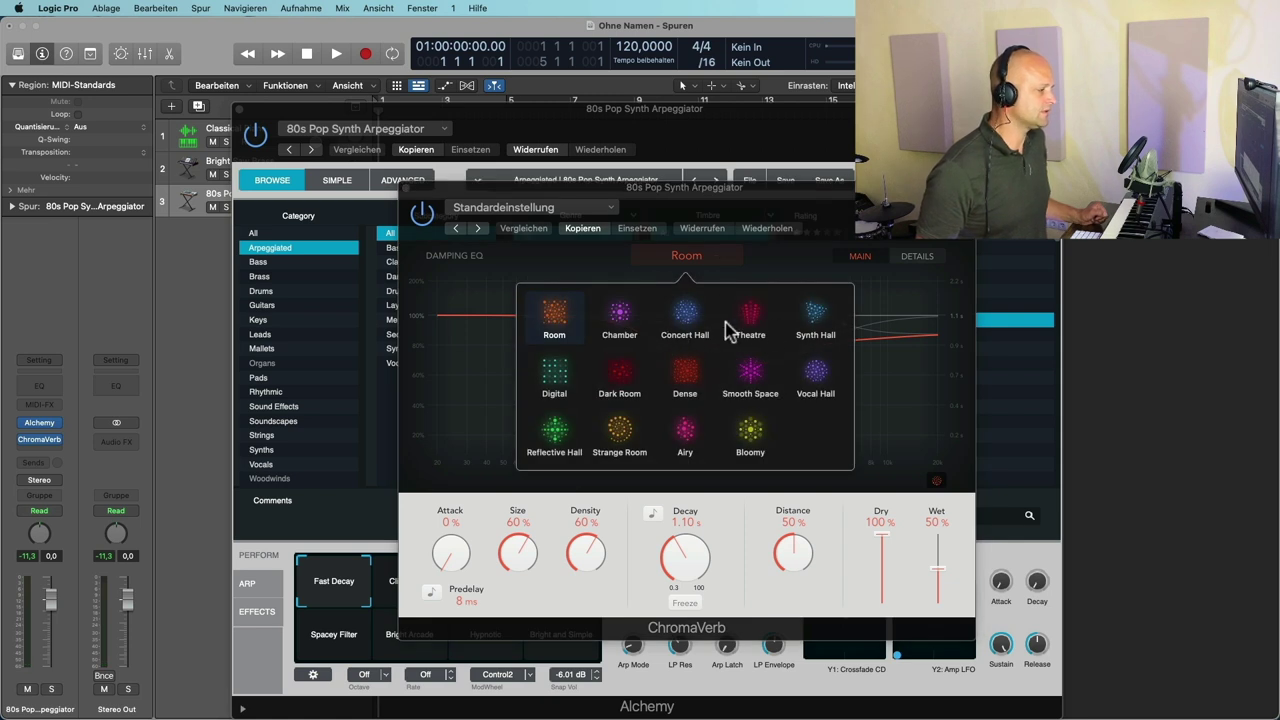
click(817, 325)
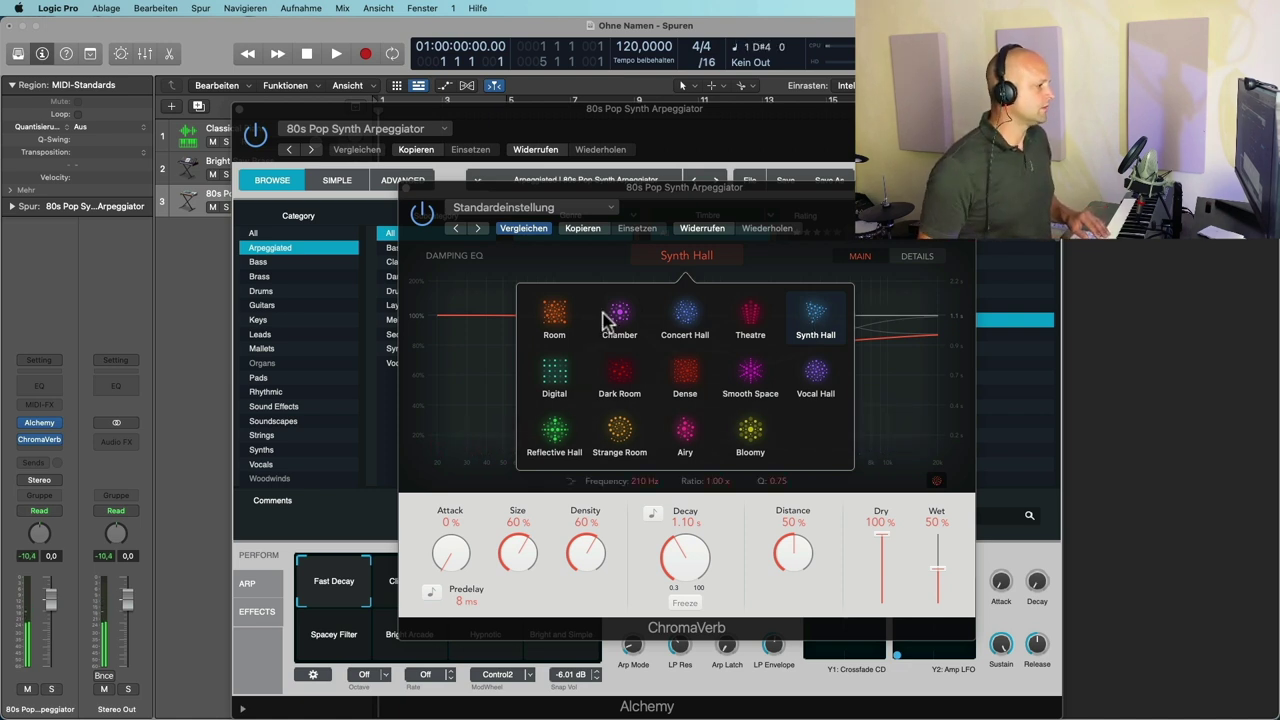
click(415, 193)
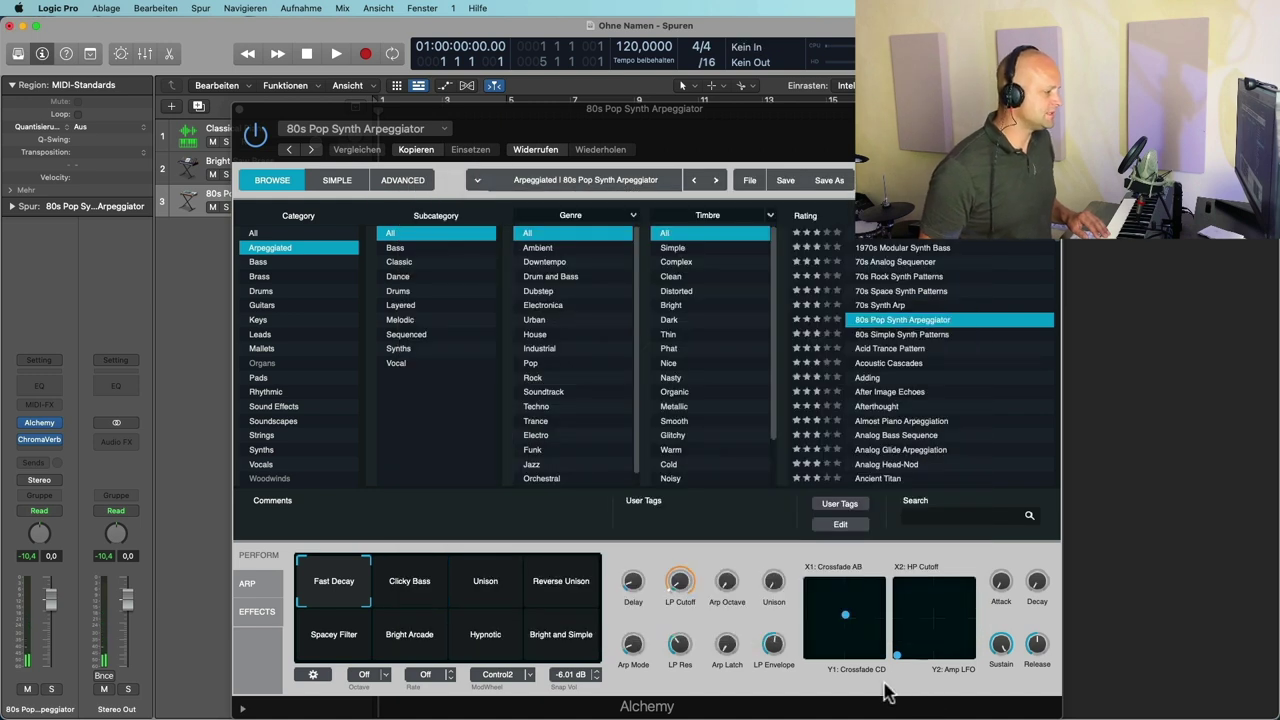
Set Alchemy's LP Cutoff on the arpeggiator track to about 2.42 % and close the instrument
mouse_move(680, 588)
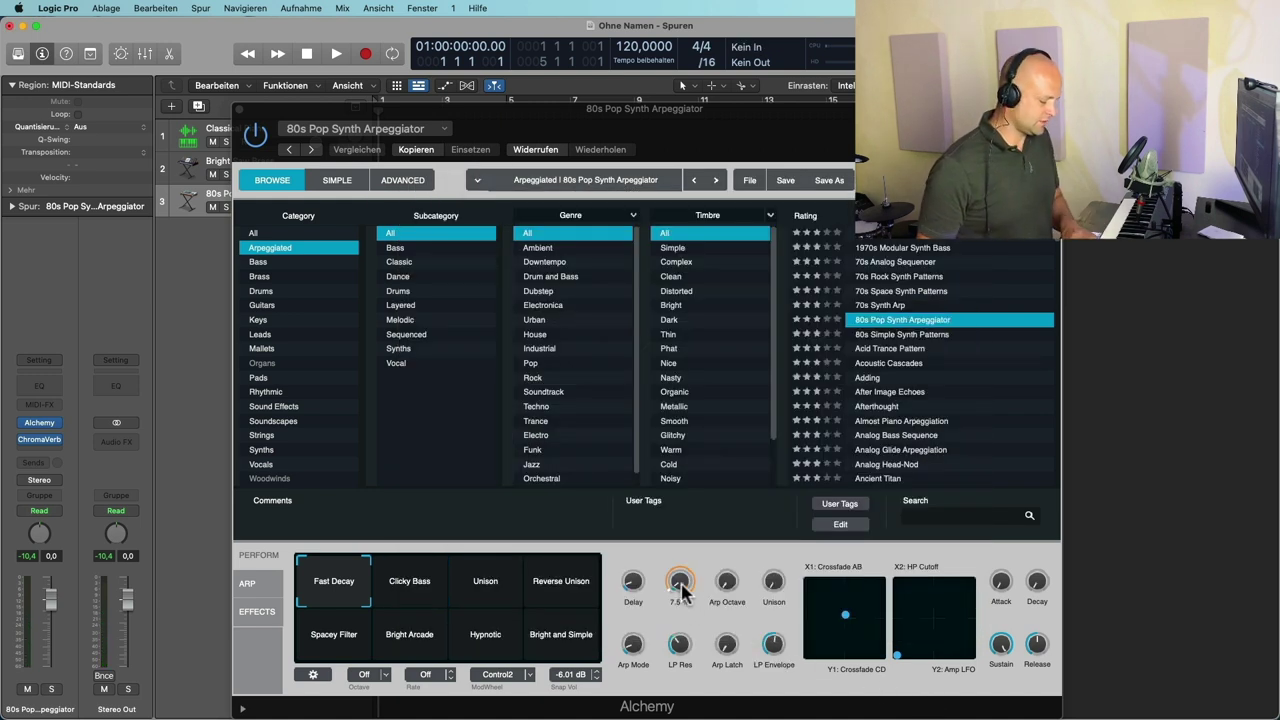
drag(683, 592, 662, 557)
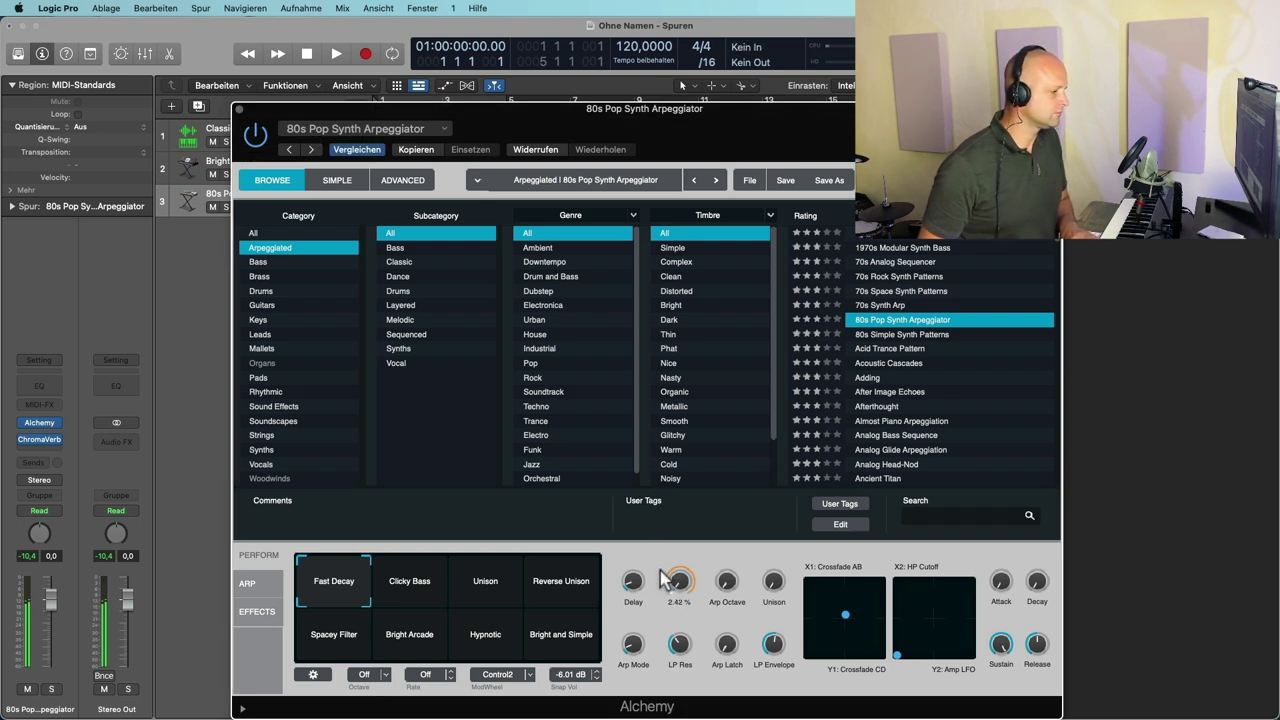
click(241, 108)
Combine the Classical Piano, Bright Saw Brass and 80s Pop Synth Arpeggiator tracks into a summing track stack
click(244, 208)
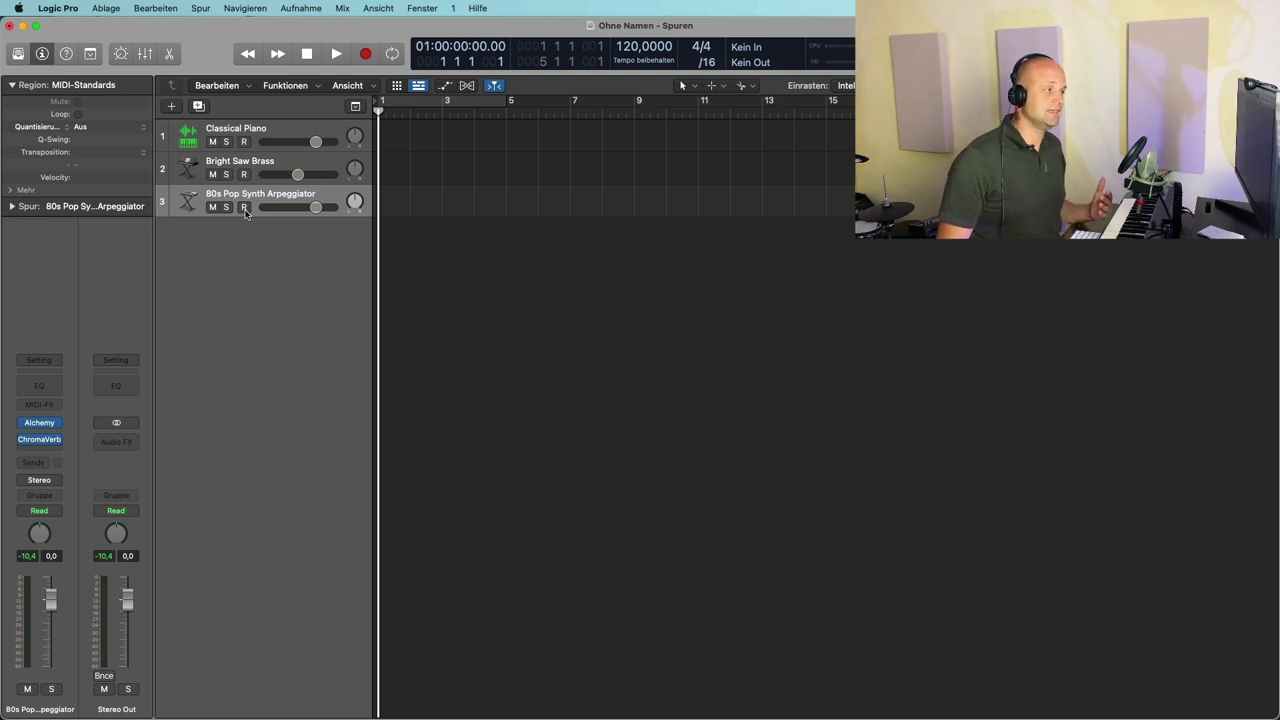
click(247, 136)
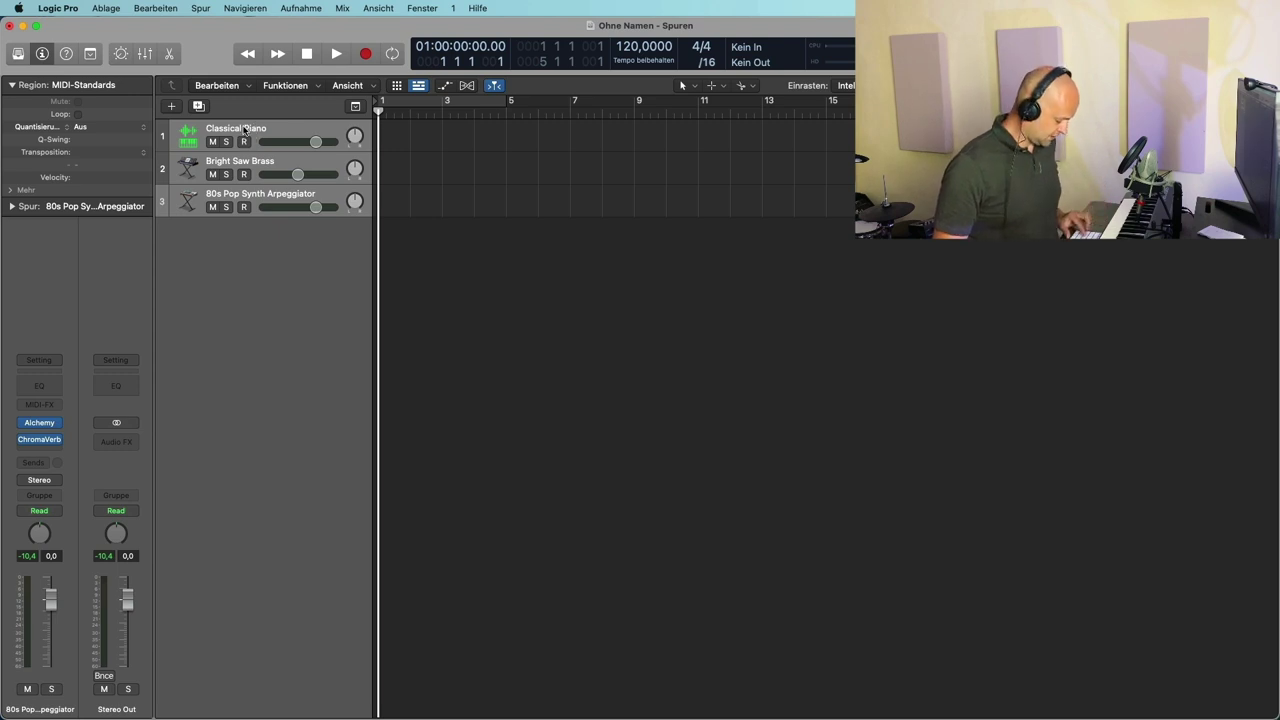
click(204, 9)
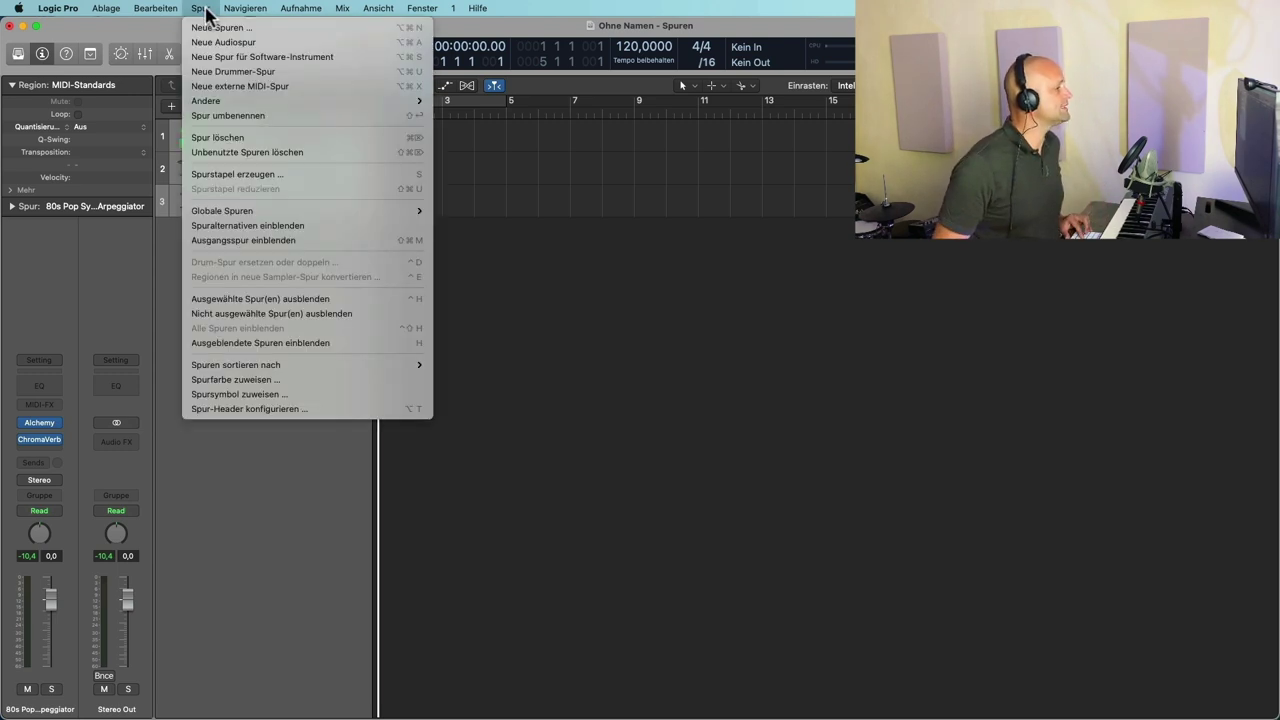
click(345, 179)
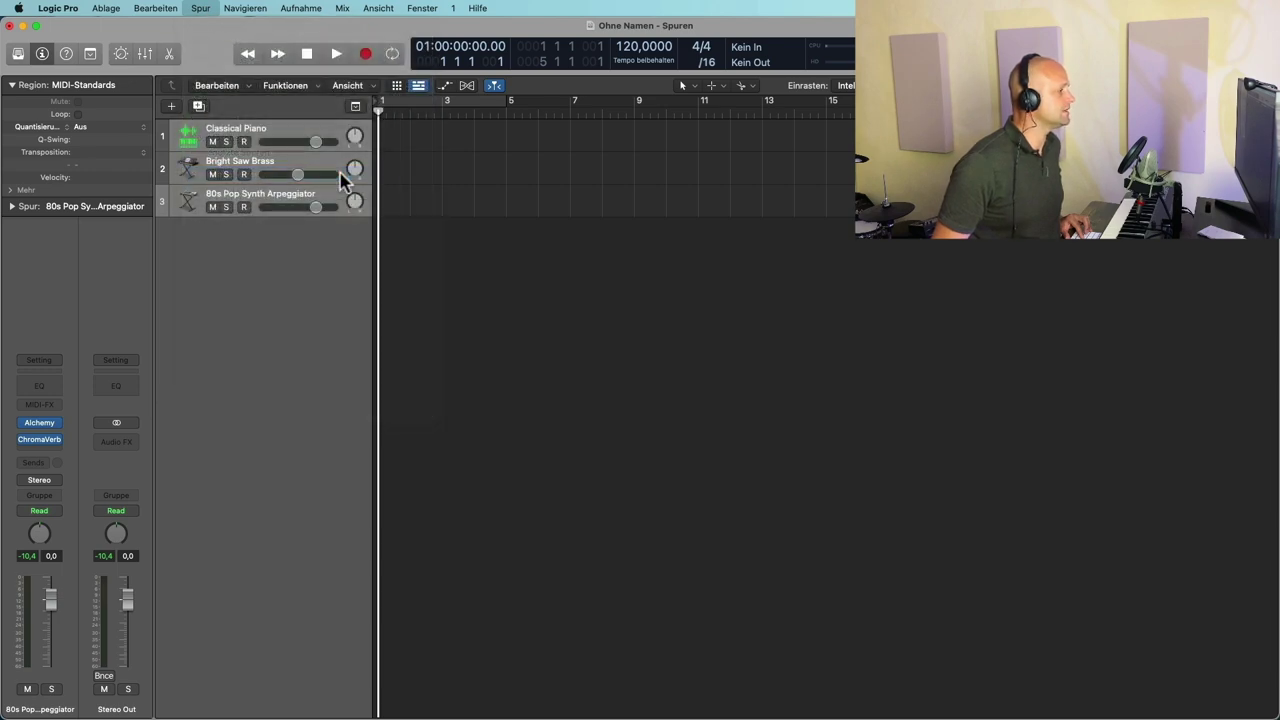
click(743, 408)
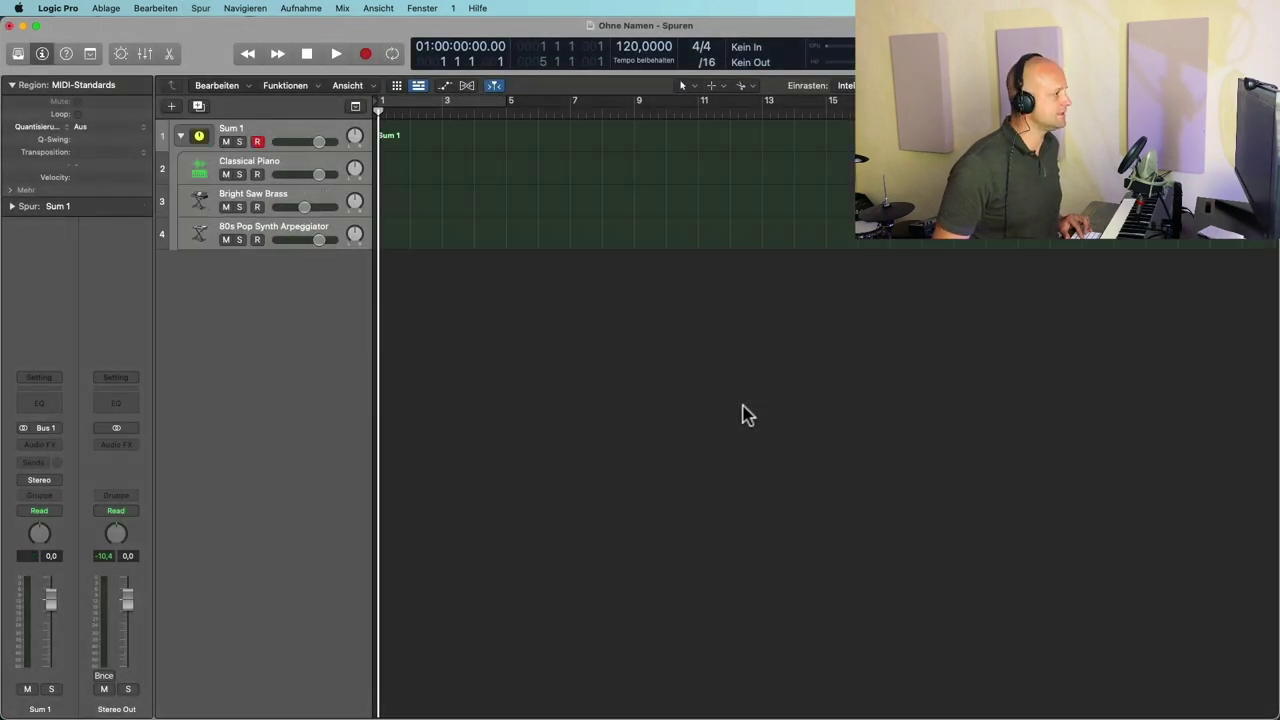
Select the brass track, the piano track and the main stack track in turn to review their channel strips and routing
click(288, 199)
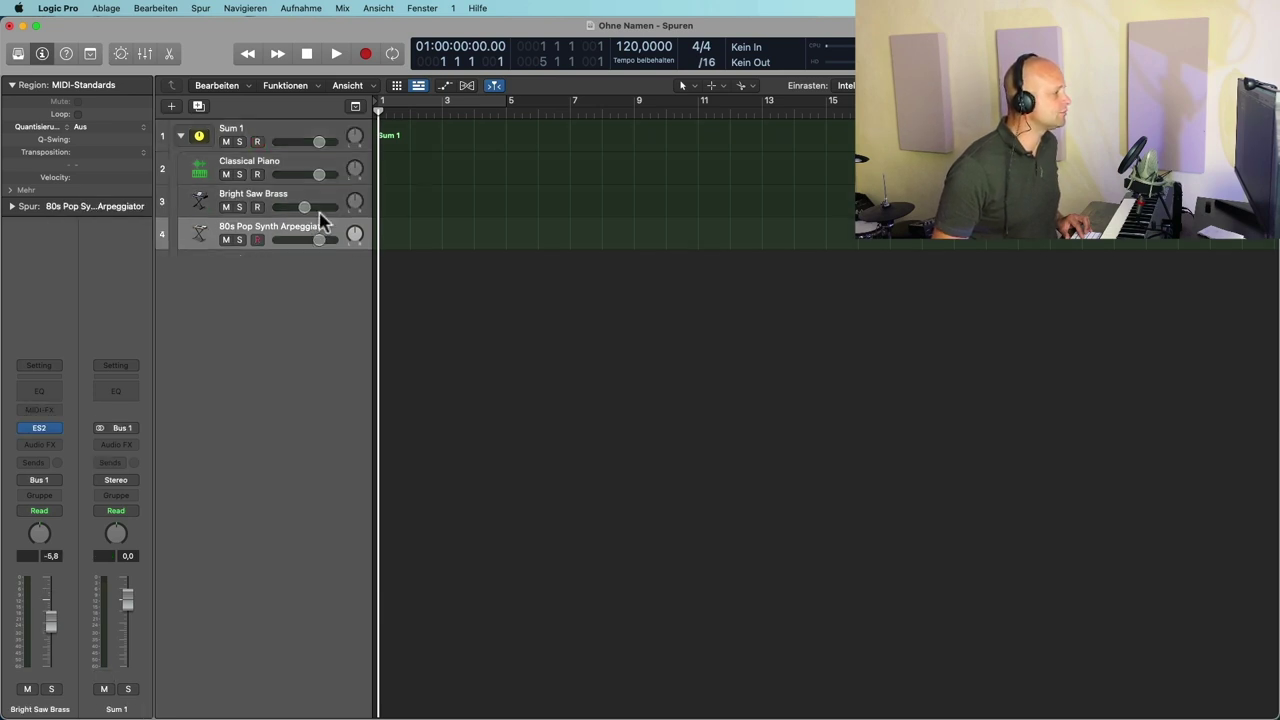
click(313, 170)
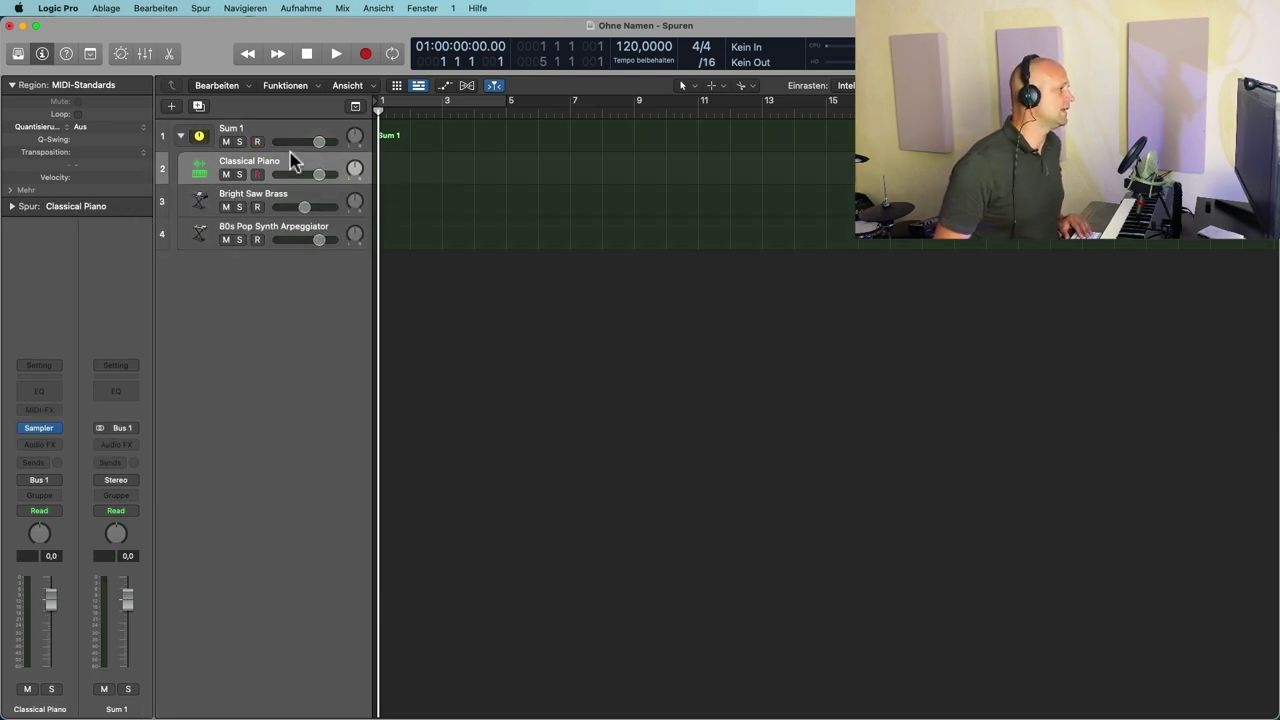
click(254, 135)
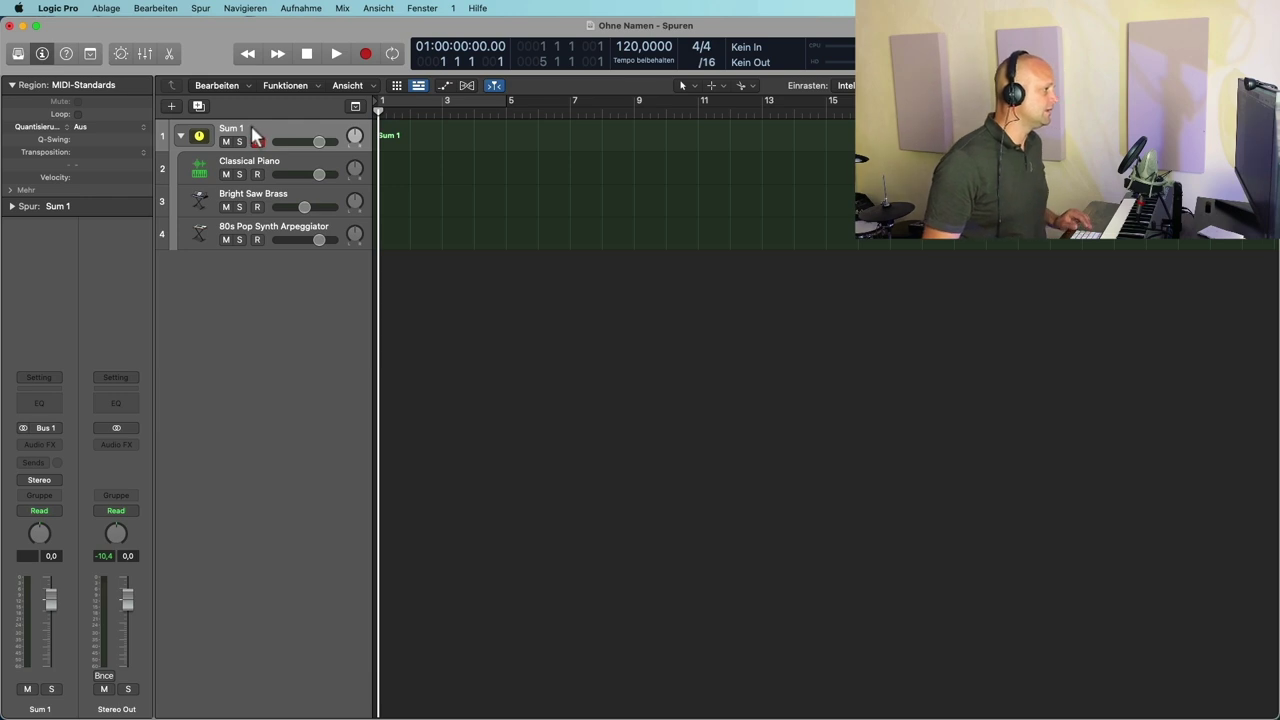
Rename the summing stack's main track to Patch and toggle its record enable
double_click(247, 128)
text(Patch)
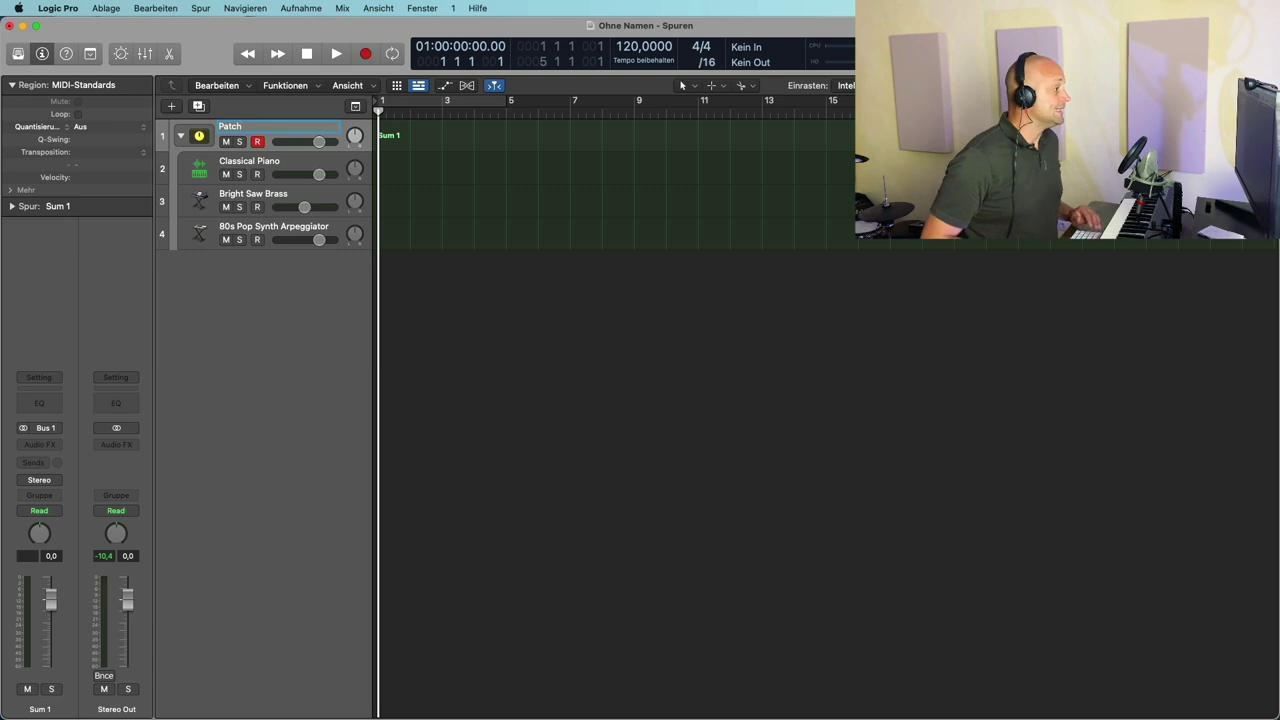
key(Return)
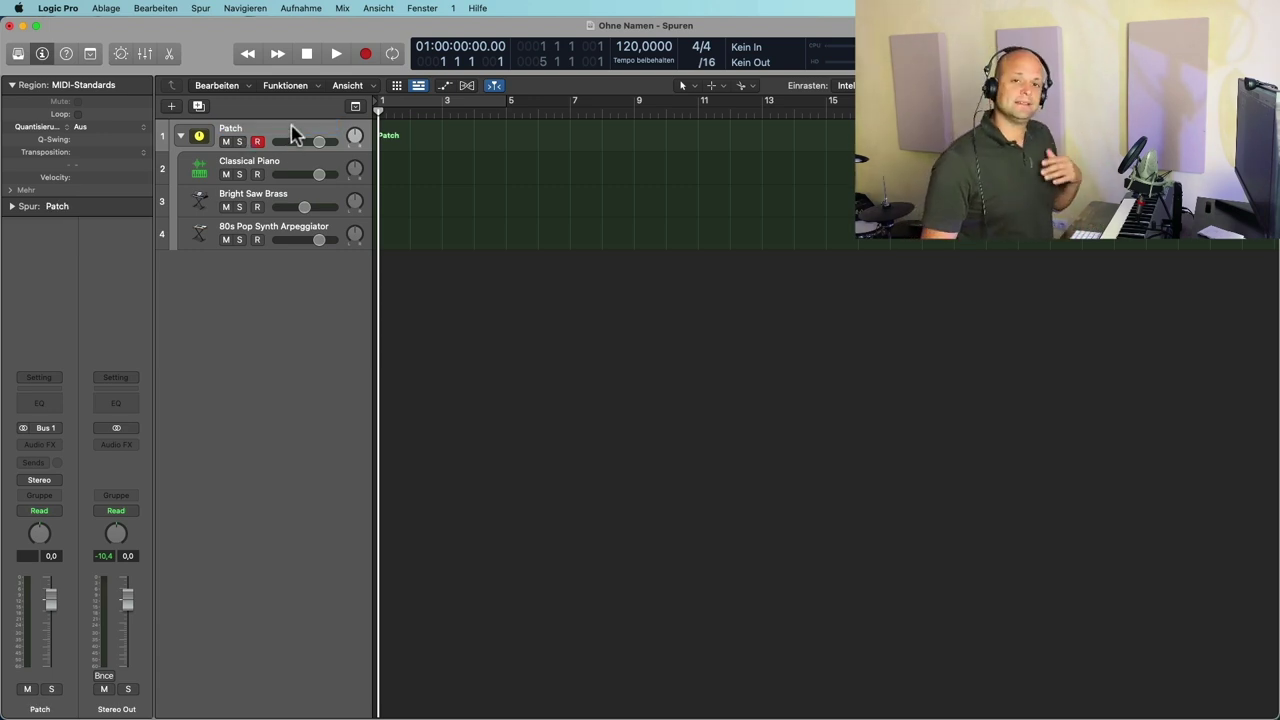
click(258, 142)
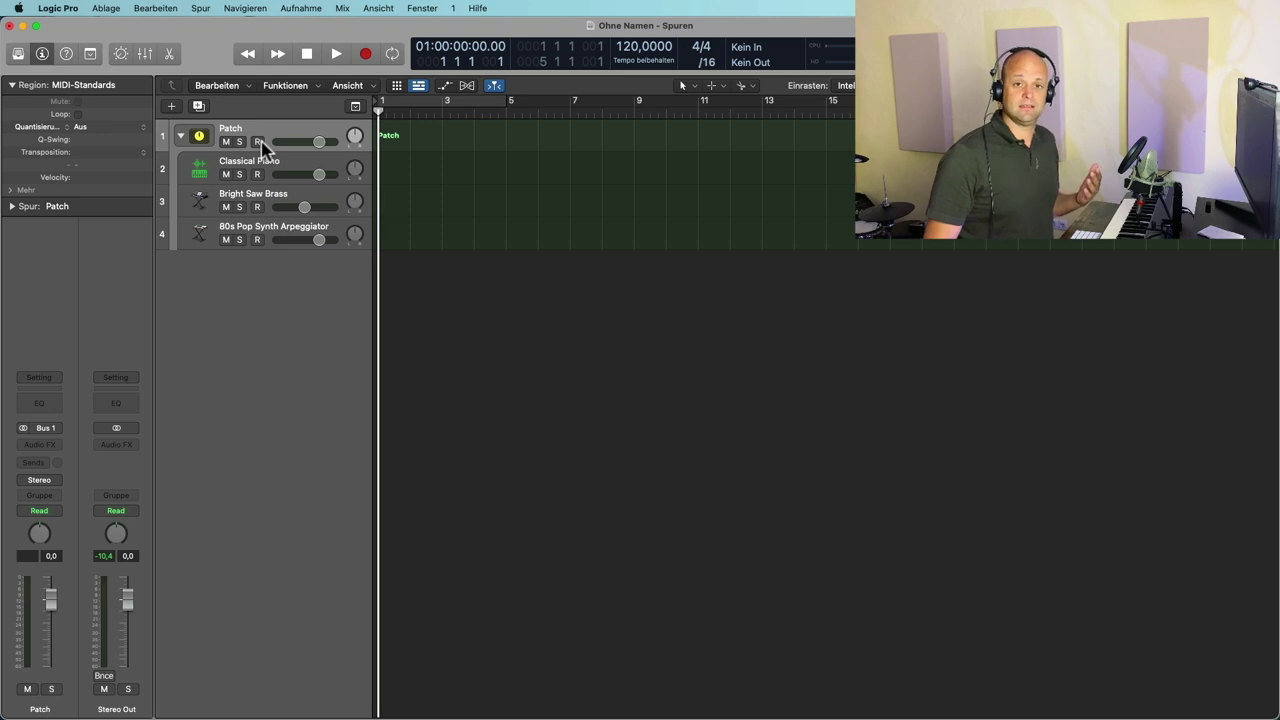
Show the mixer, set the piano to 1.0 dB, the brass to -10.0 dB and the arpeggiator to -4.4 dB, and reset the peak displays
key(x)
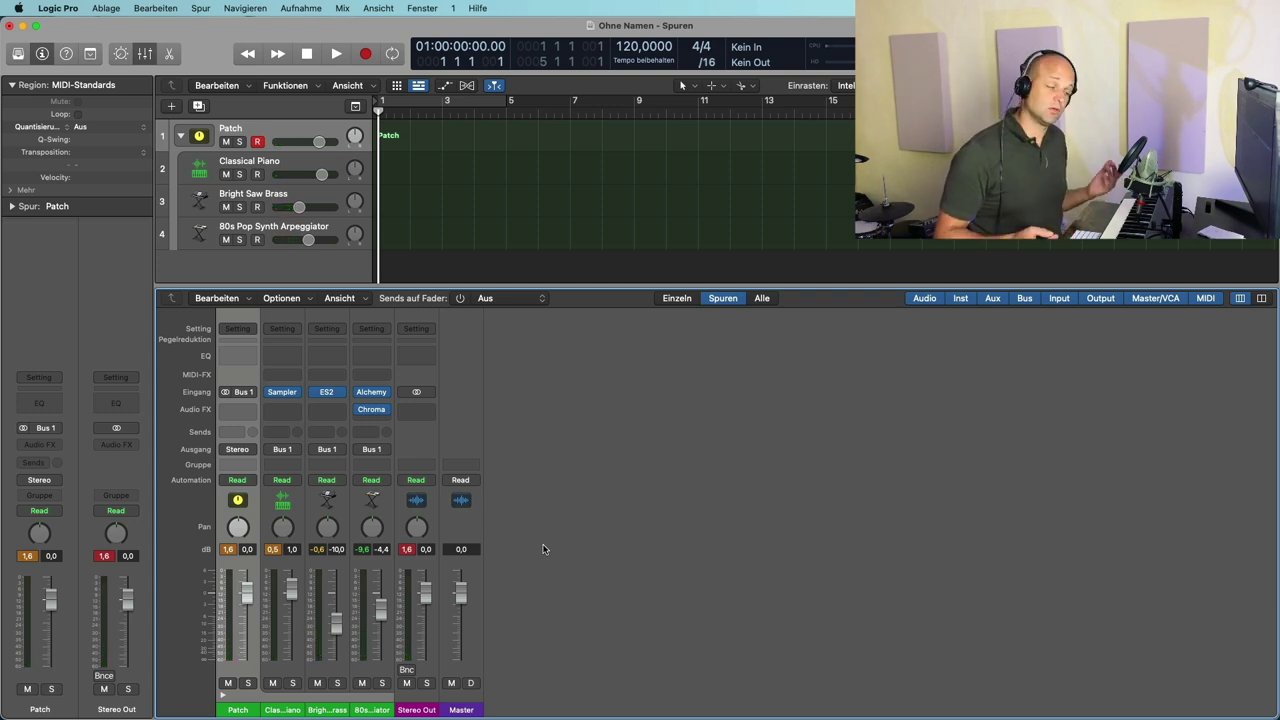
click(406, 549)
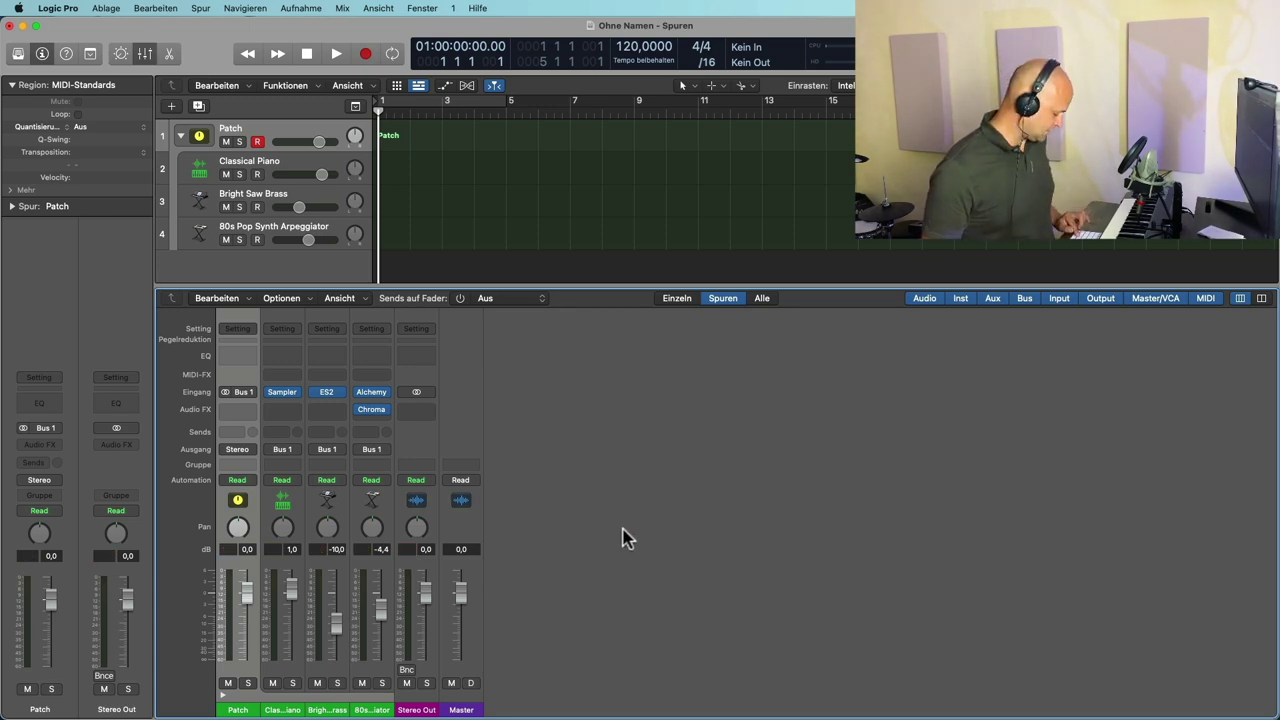
Show the library's user patches, view the save dialog for the Patch stack, and leave it without saving
key(y)
click(124, 195)
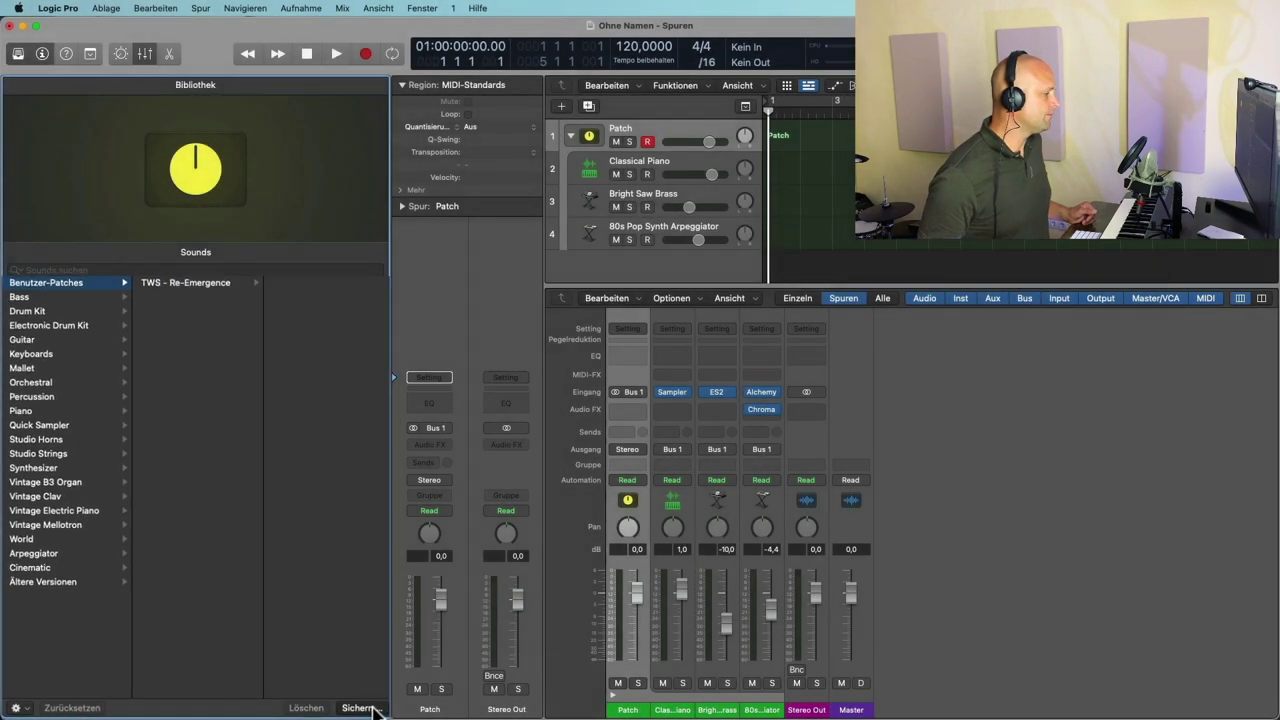
click(465, 706)
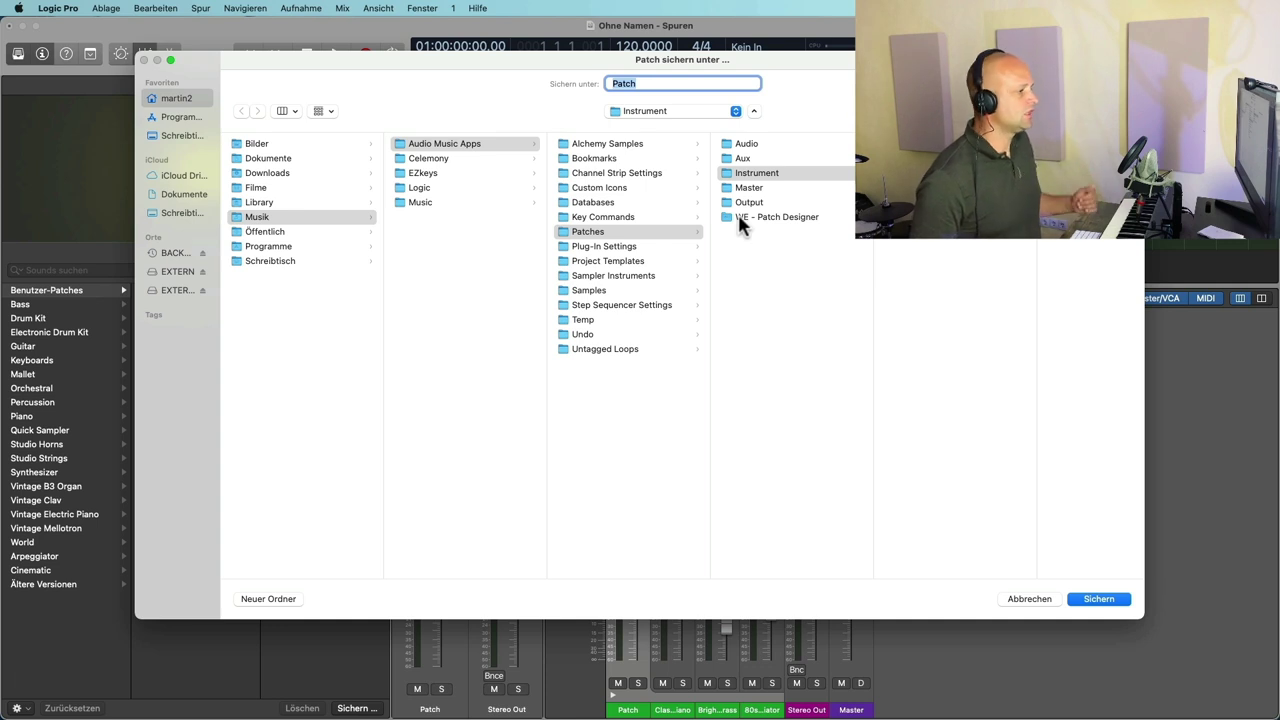
click(1019, 596)
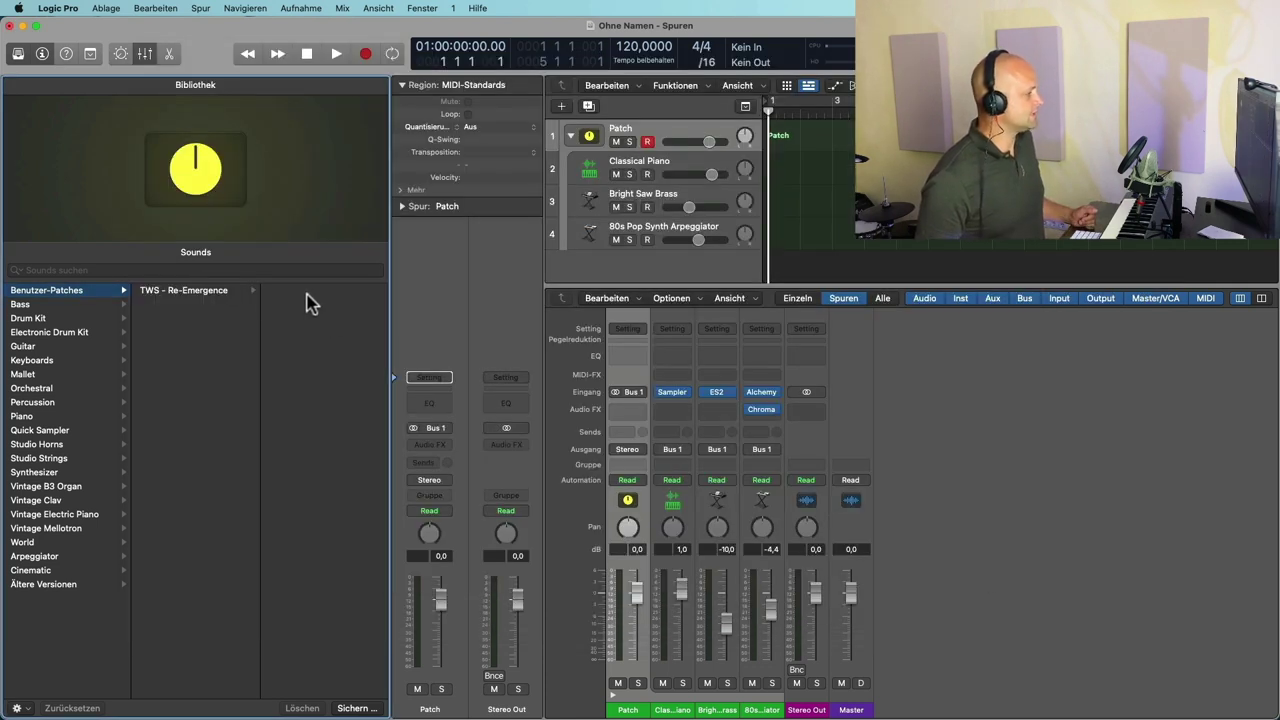